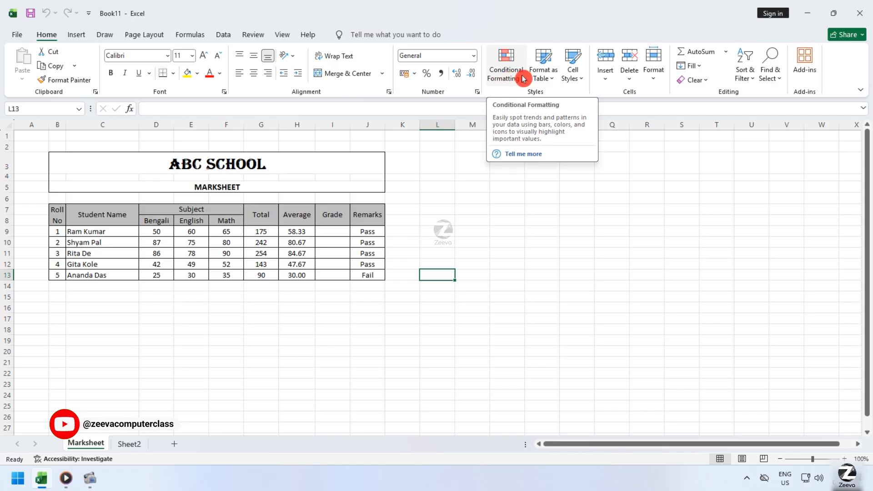
click(503, 75)
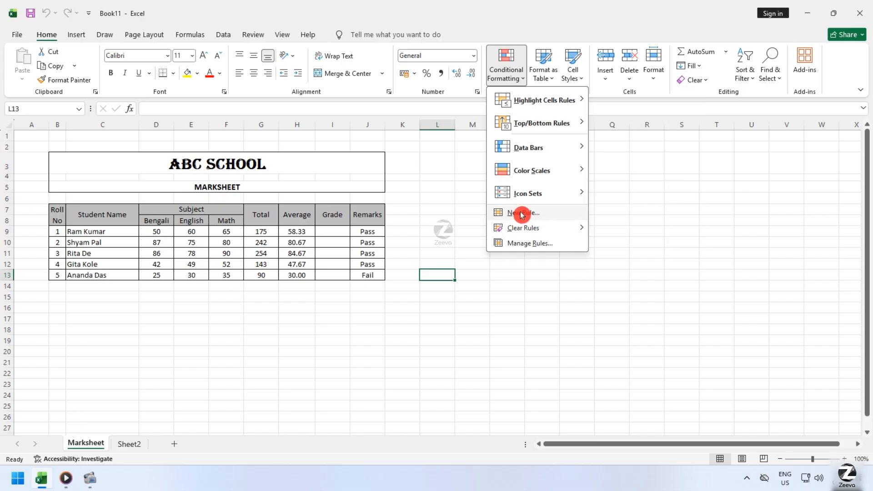
click(419, 319)
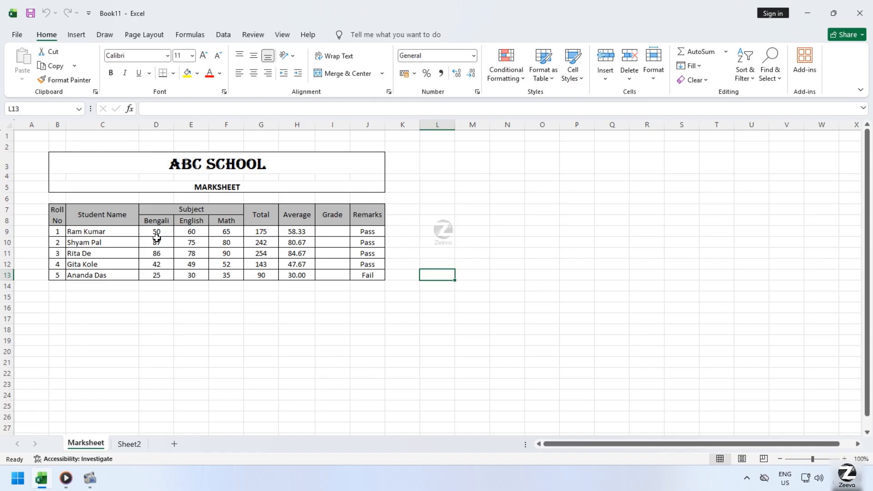
click(124, 210)
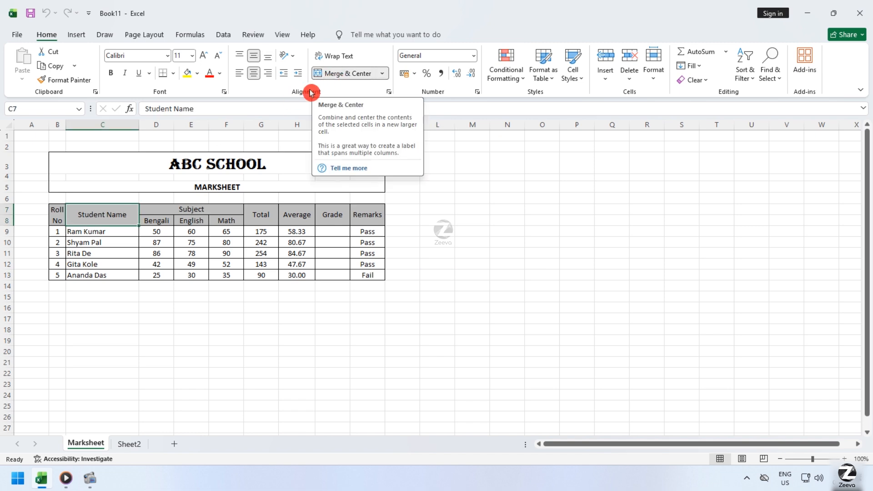
click(205, 209)
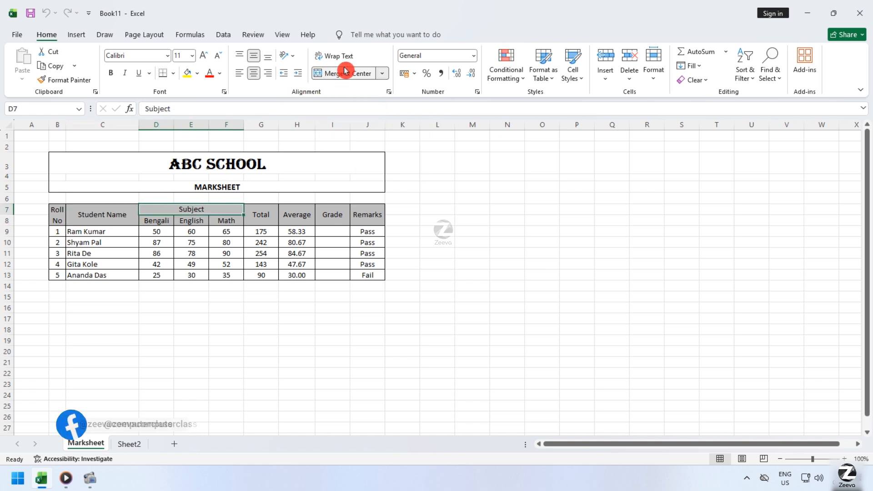
click(435, 307)
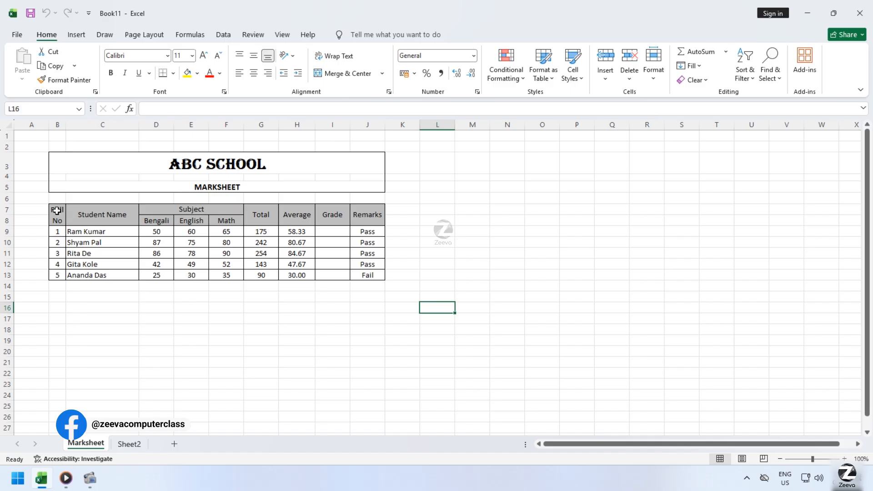
Start a new conditional formatting rule for the whole marks table, B7:J13.
drag(56, 210, 365, 275)
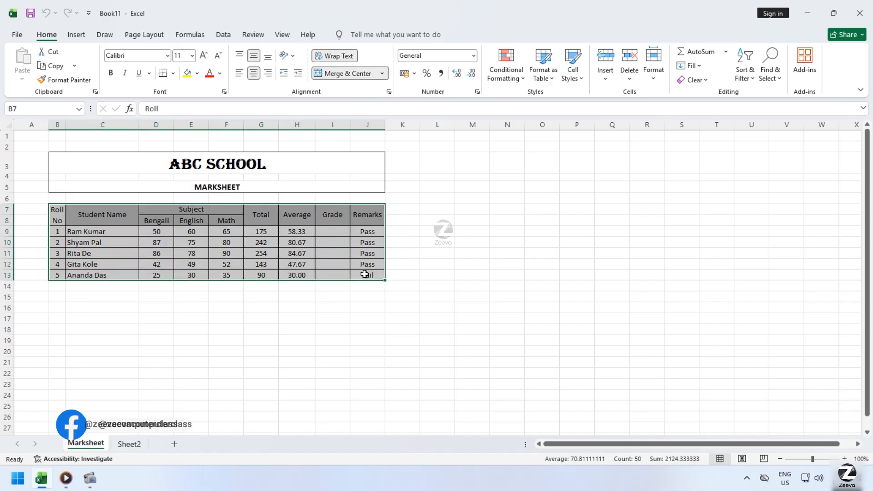
click(506, 69)
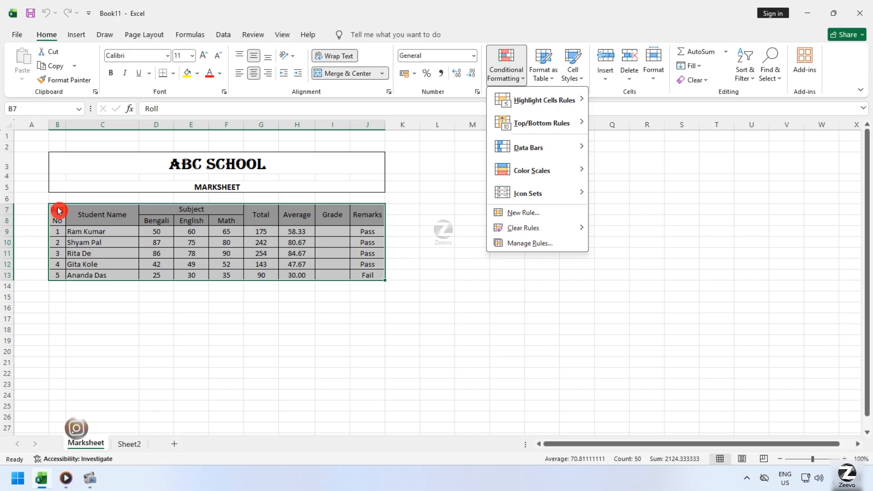
click(449, 216)
click(519, 66)
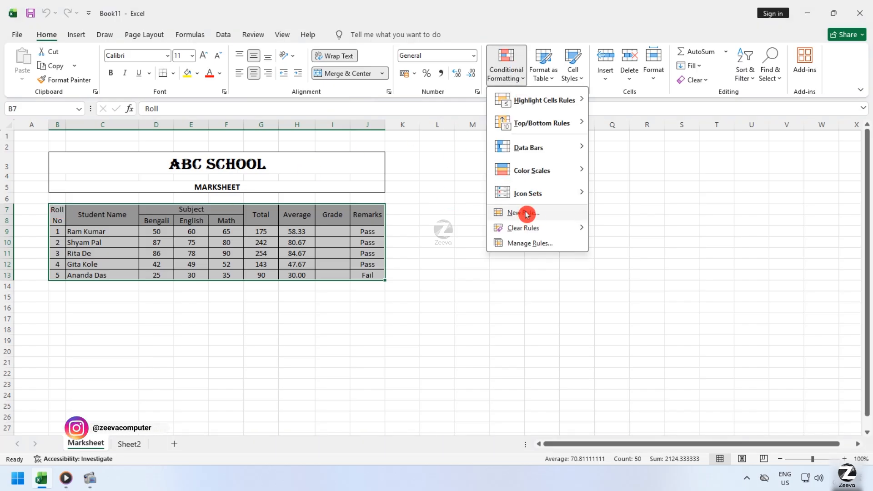
click(525, 212)
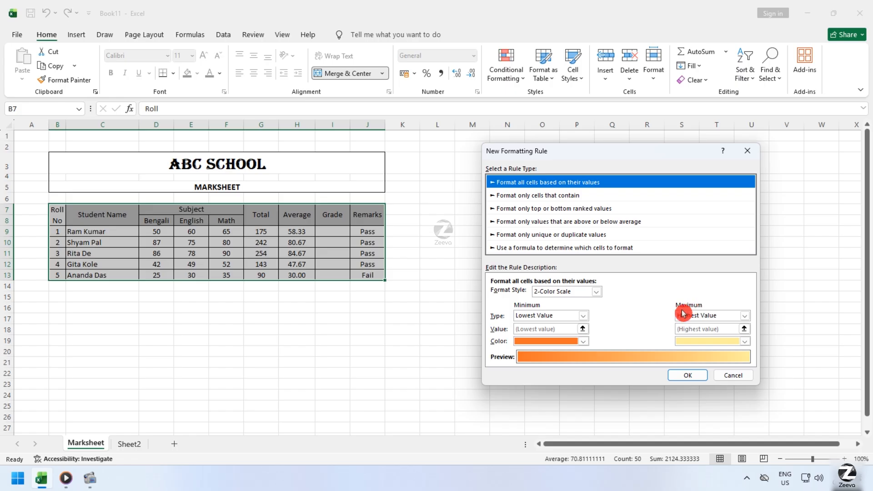
Set the minimum of the 2-color scale to type Number with value 10 and red as its color.
click(583, 316)
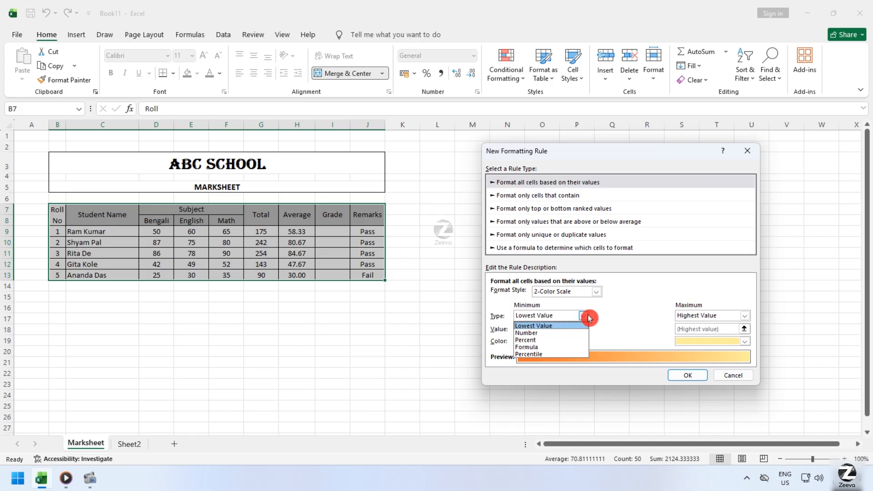
click(543, 333)
click(537, 328)
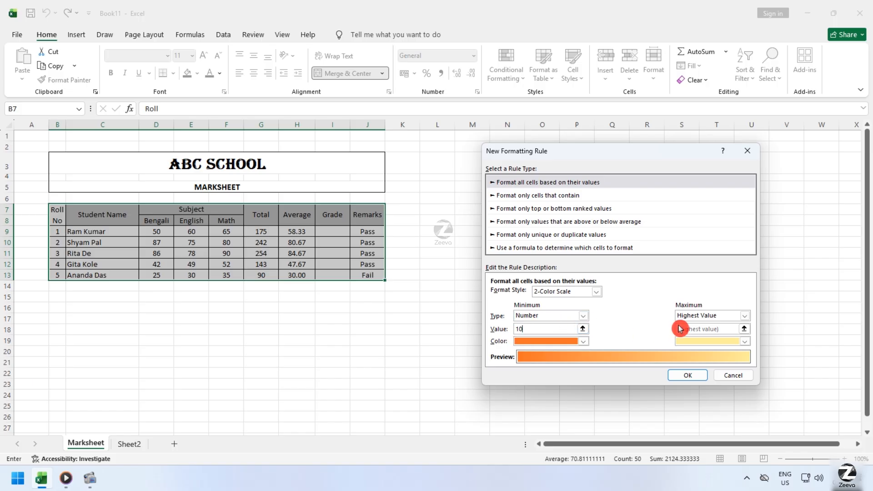
click(531, 341)
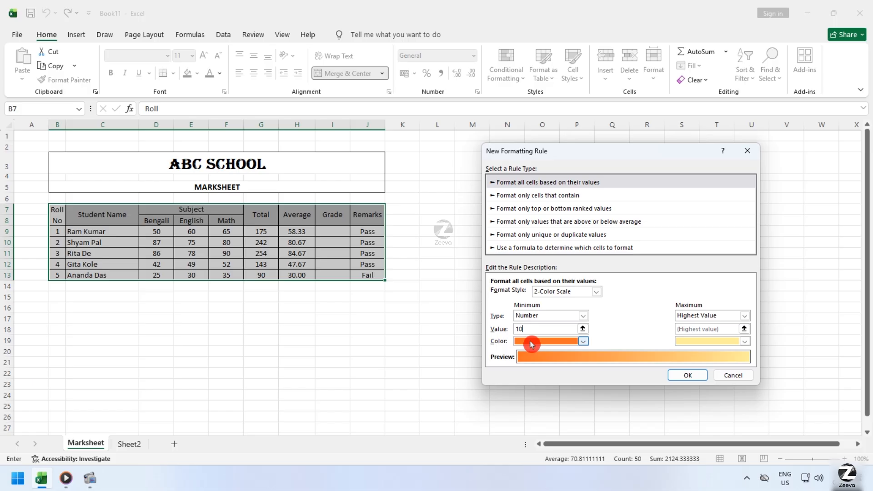
key(shift+Tab)
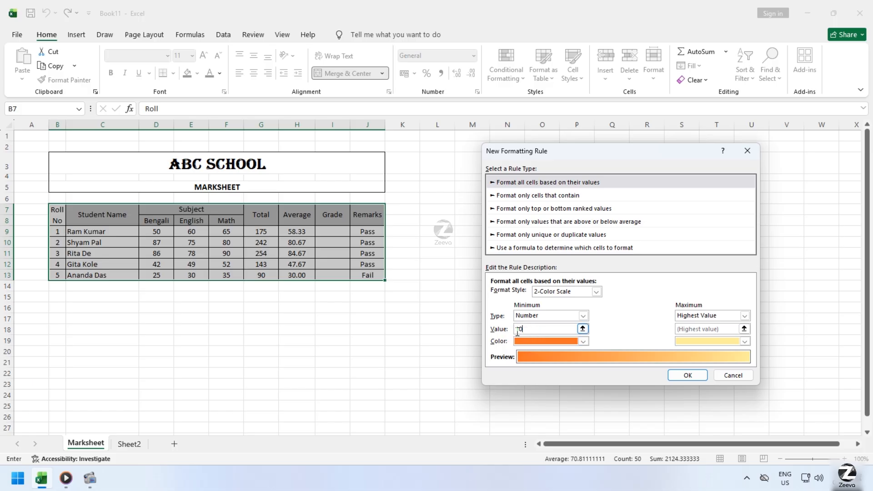
click(517, 332)
click(577, 342)
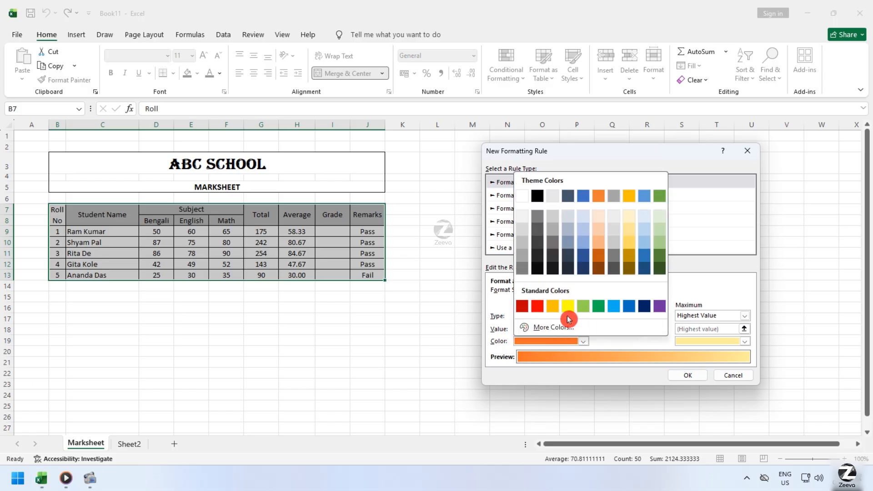
click(537, 306)
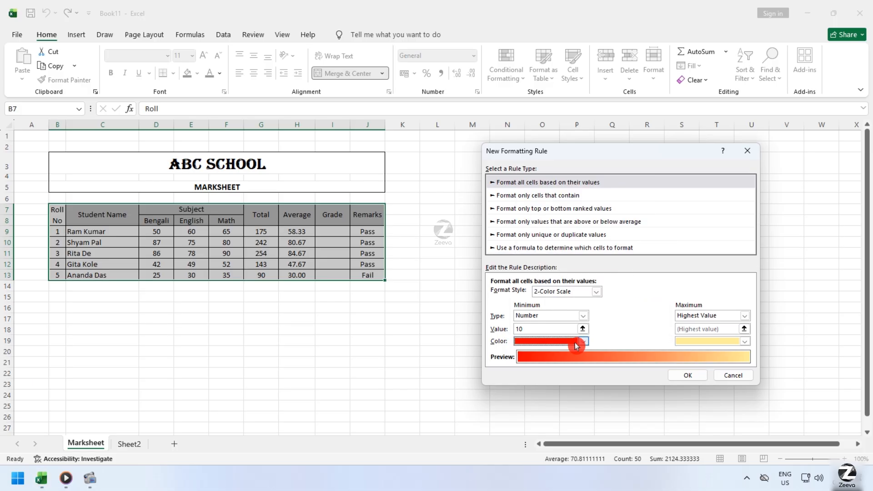
Set the color scale's maximum to Number 100 with green as its color, and apply the rule to the table.
click(721, 316)
click(704, 335)
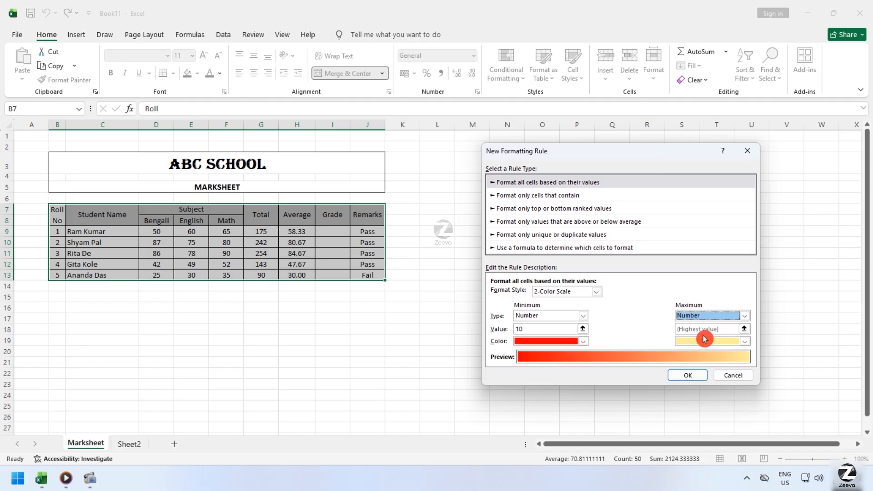
click(710, 330)
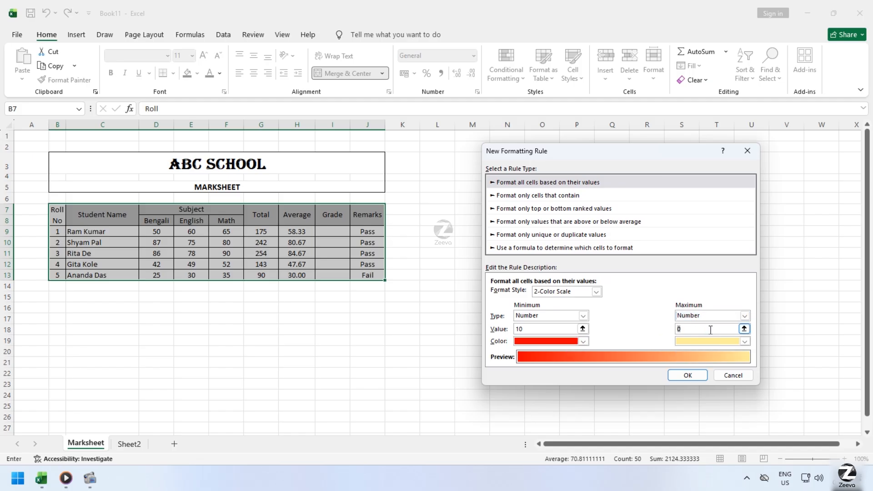
click(691, 341)
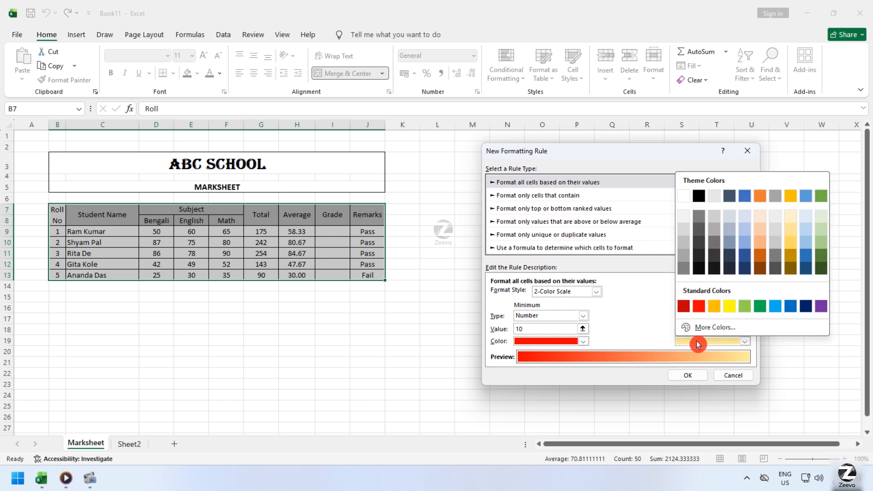
click(760, 306)
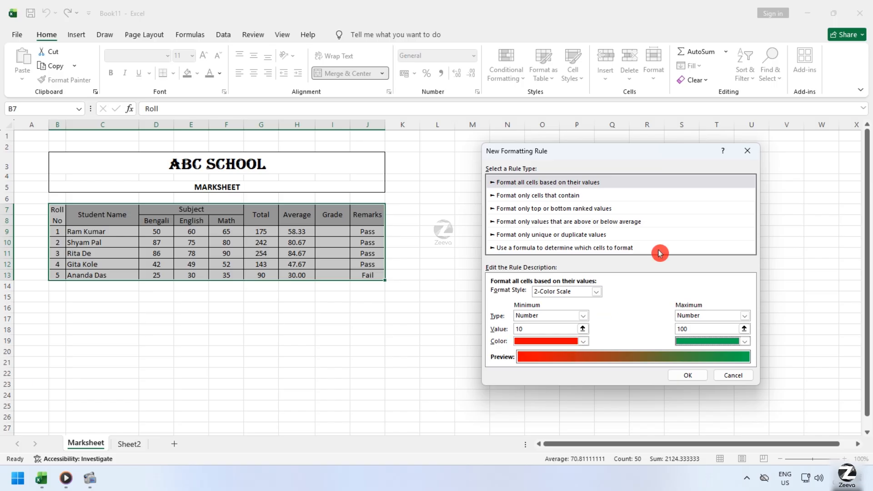
click(676, 331)
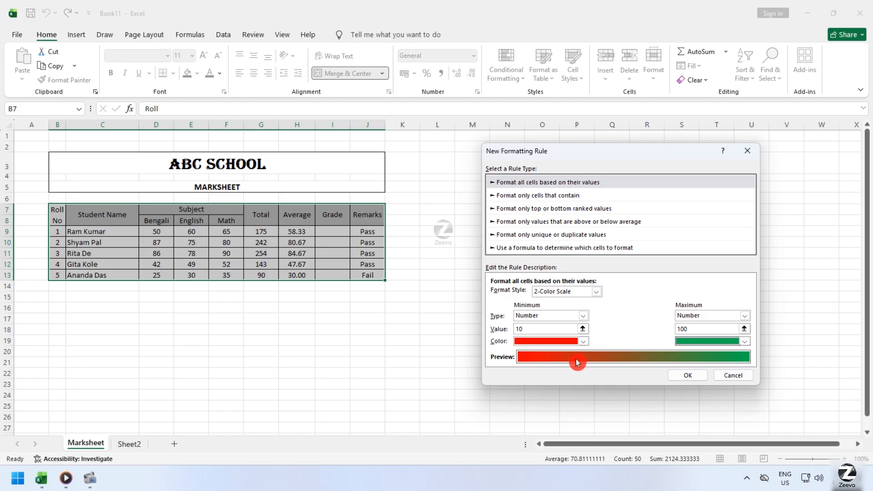
click(687, 377)
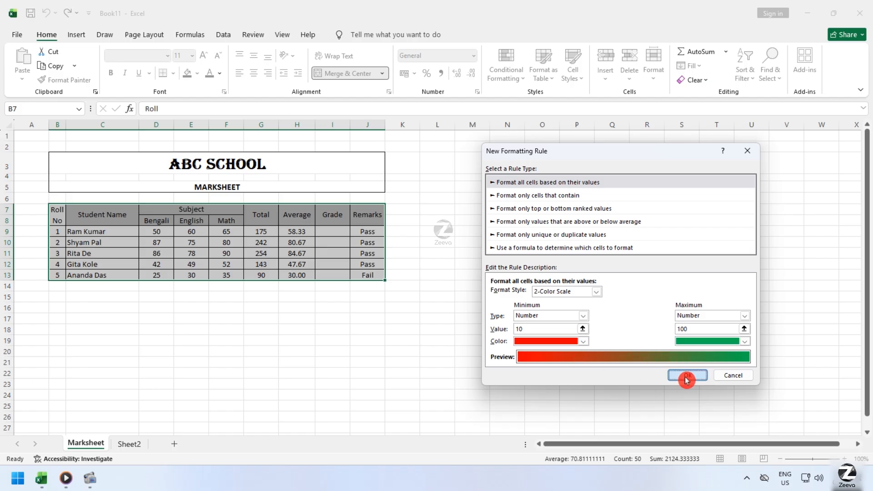
Examine how the color scale shades the subject marks, totals and averages of the students.
click(344, 329)
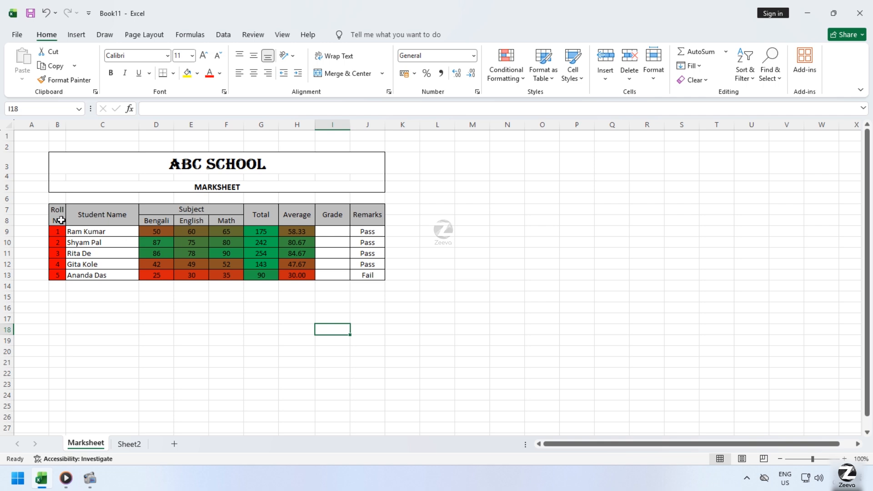
click(233, 244)
click(193, 256)
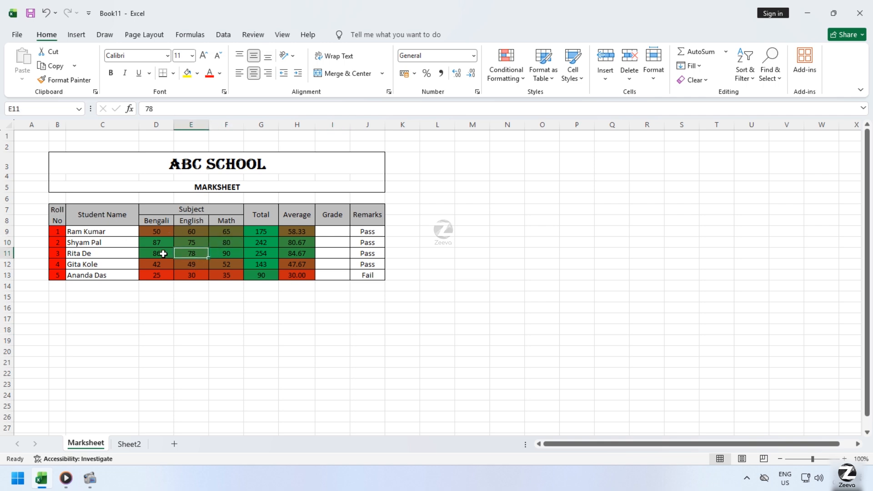
click(161, 253)
click(157, 265)
click(158, 271)
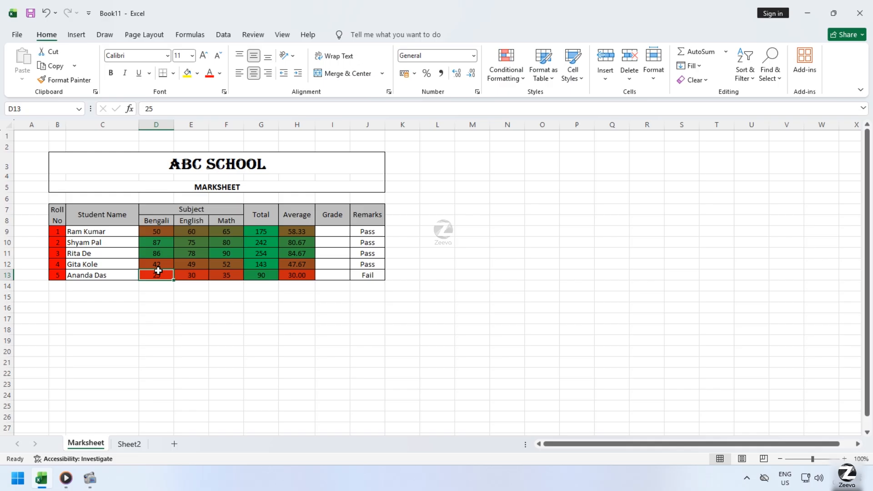
click(228, 270)
drag(259, 232, 261, 275)
click(285, 232)
drag(296, 241, 293, 252)
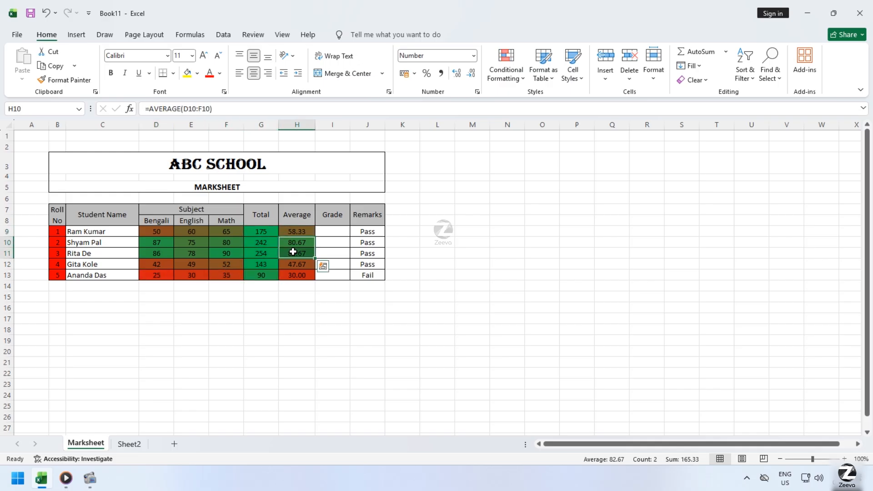
click(145, 244)
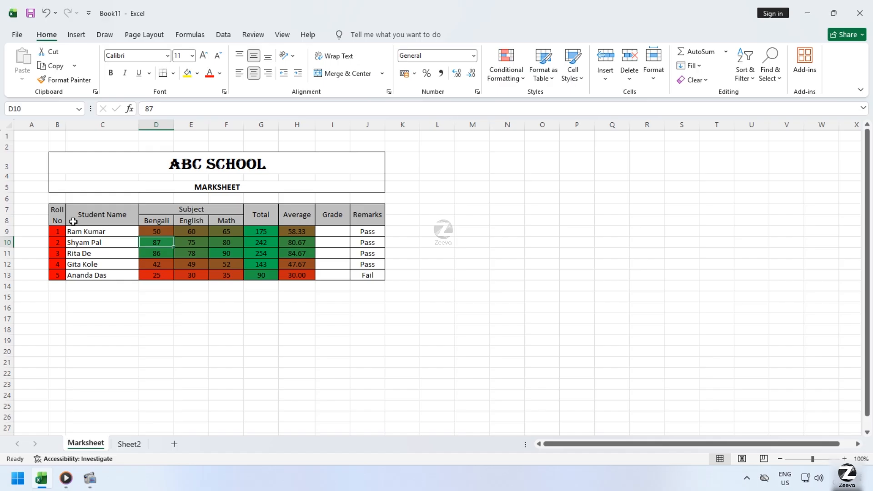
click(366, 245)
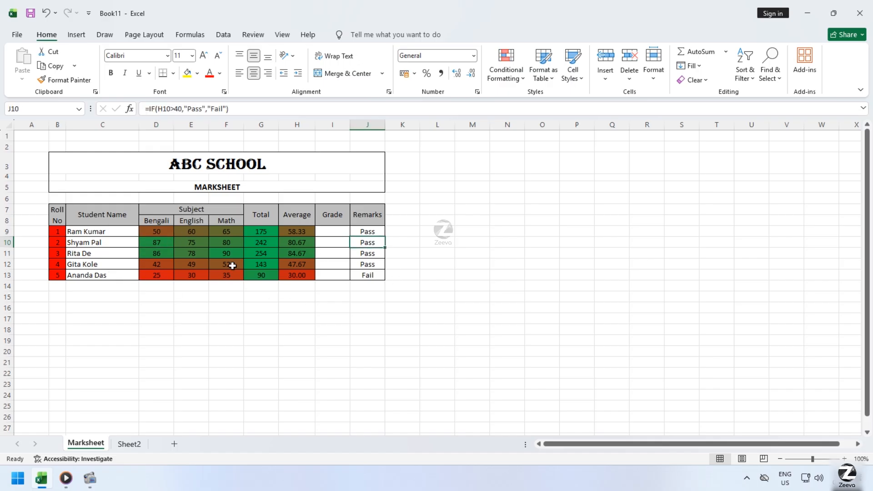
click(226, 264)
Clear the conditional formatting rules from the table cells B7:J13.
drag(54, 211, 386, 269)
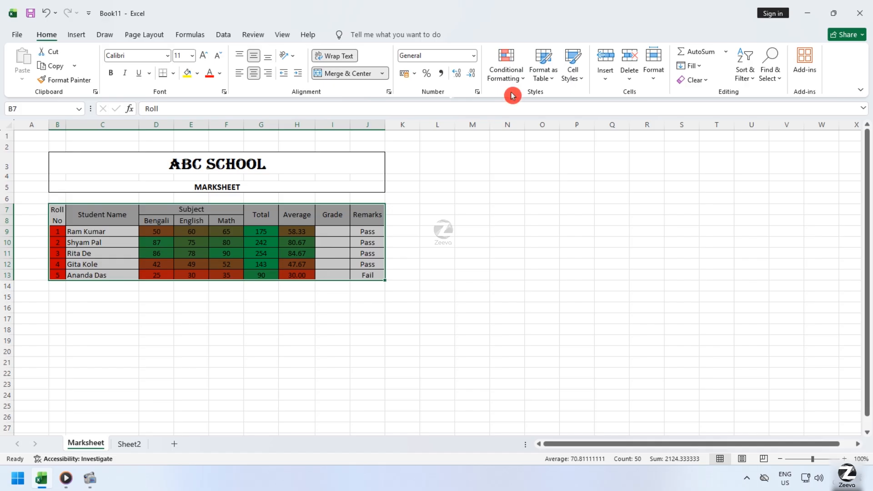
click(509, 76)
mouse_move(521, 228)
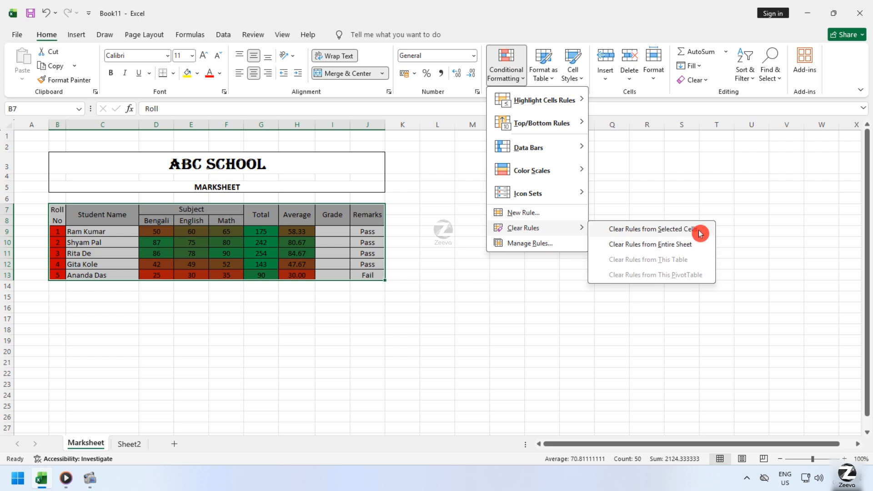
click(699, 234)
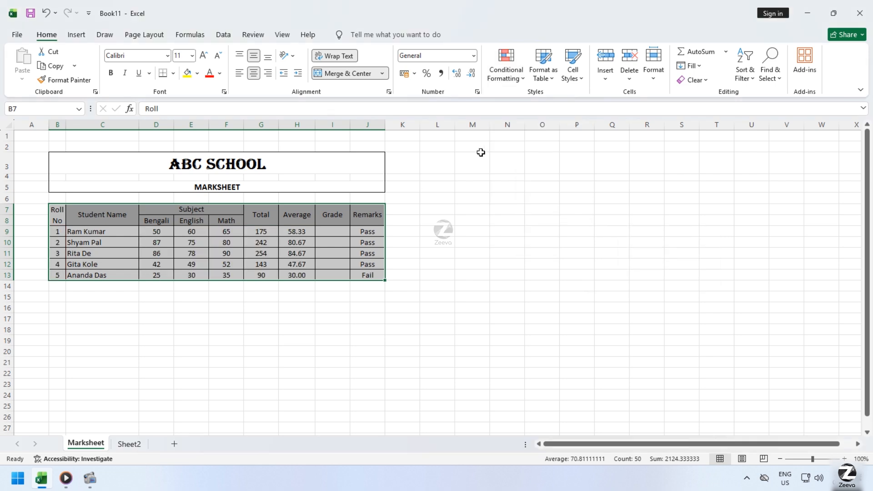
Start a new rule for B7:J13 that formats only cells with a cell value between 60 and 90.
click(506, 73)
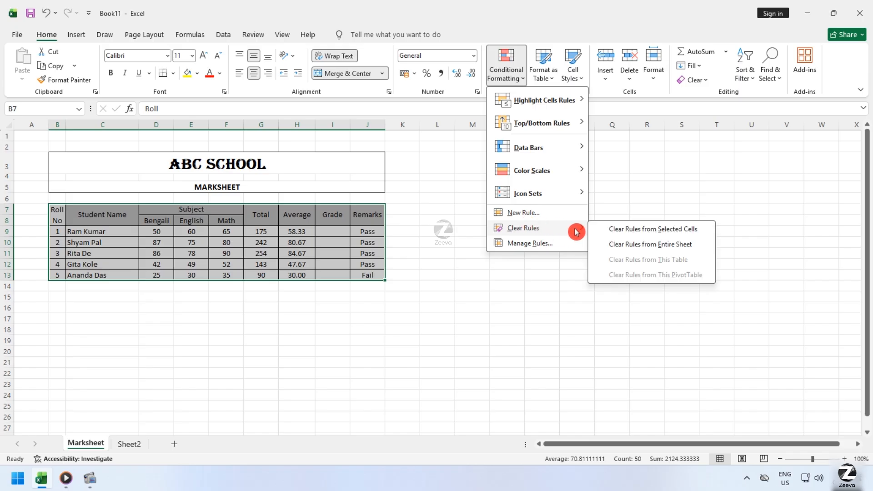
click(563, 217)
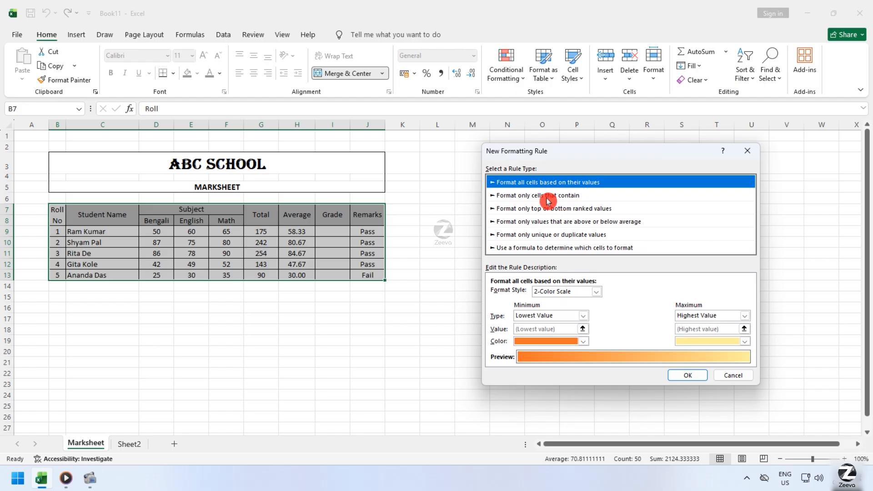
click(548, 198)
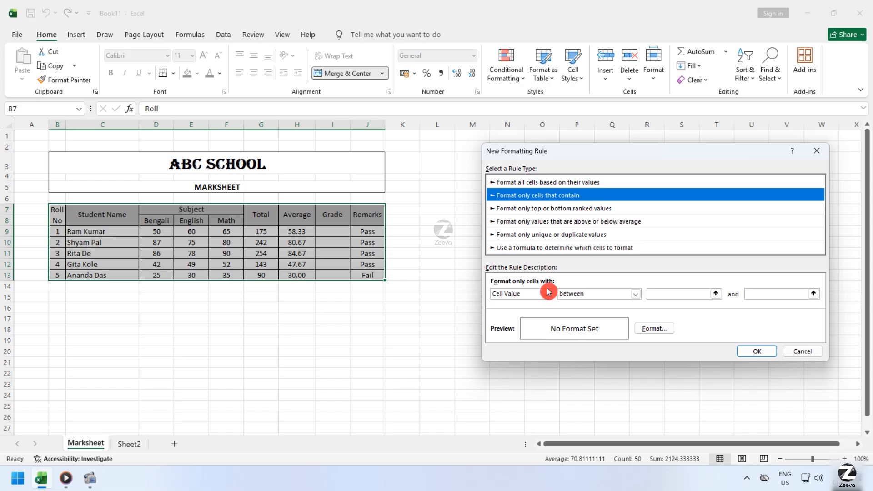
click(668, 299)
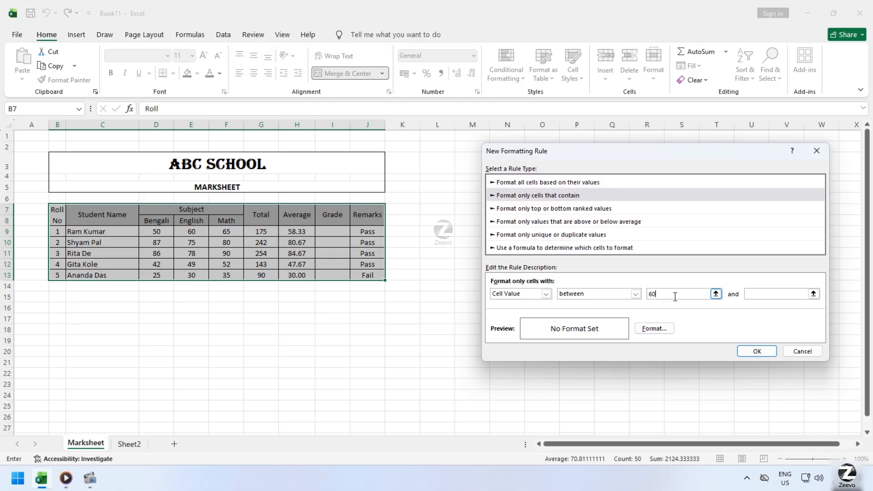
text(60)
click(785, 296)
Give the rule's matching cells a bold, light blue font and apply the rule to the table.
click(634, 294)
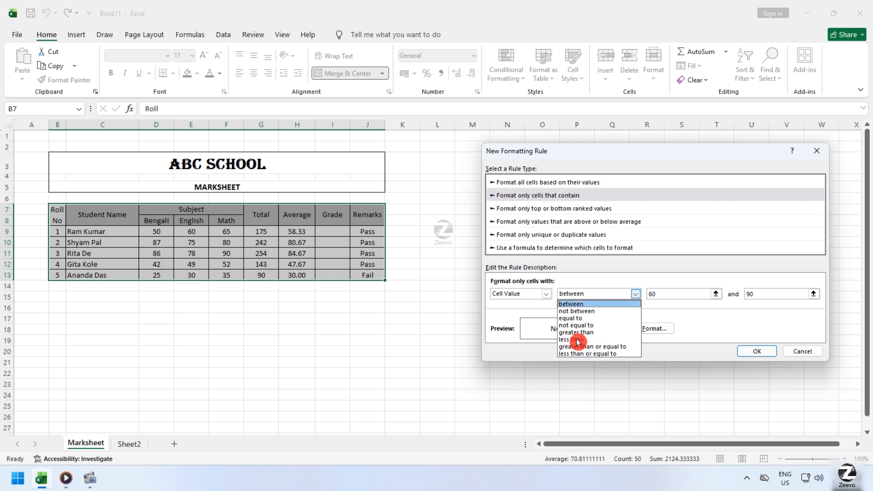
click(759, 317)
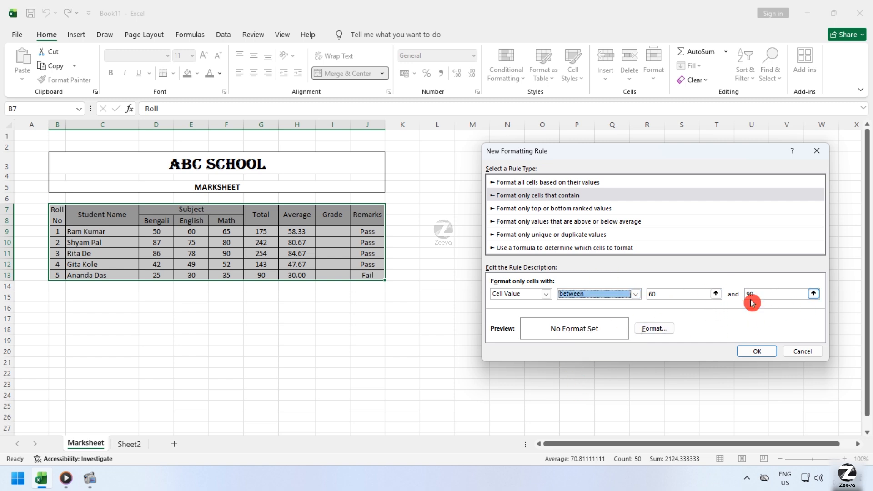
click(653, 328)
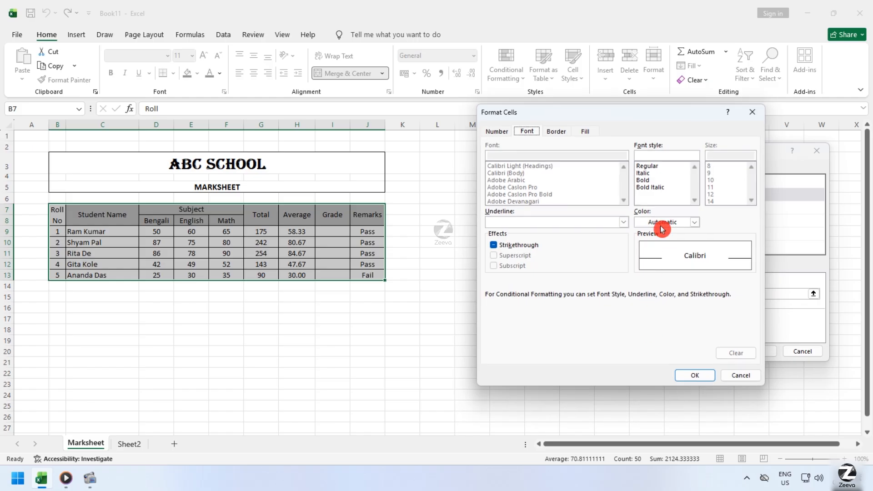
click(676, 222)
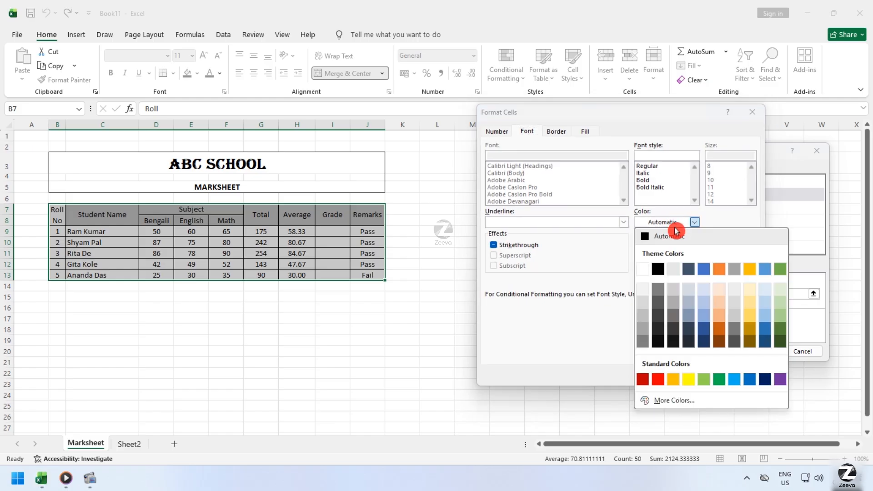
click(732, 381)
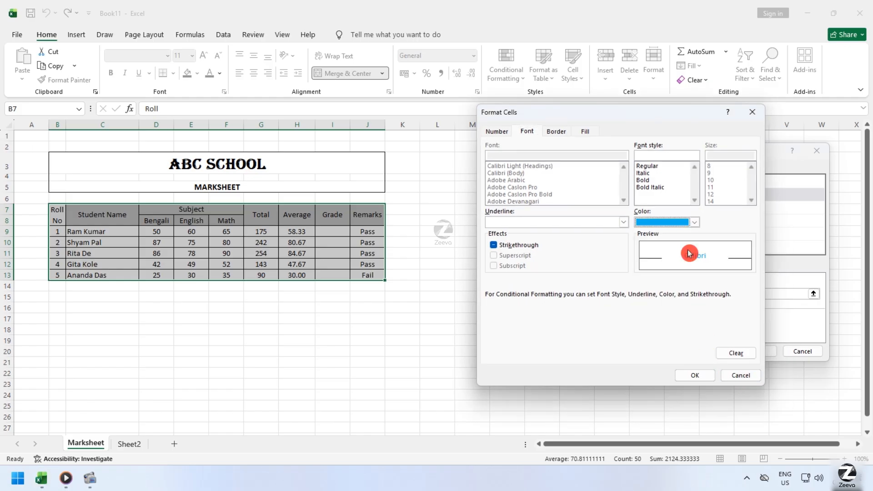
click(643, 182)
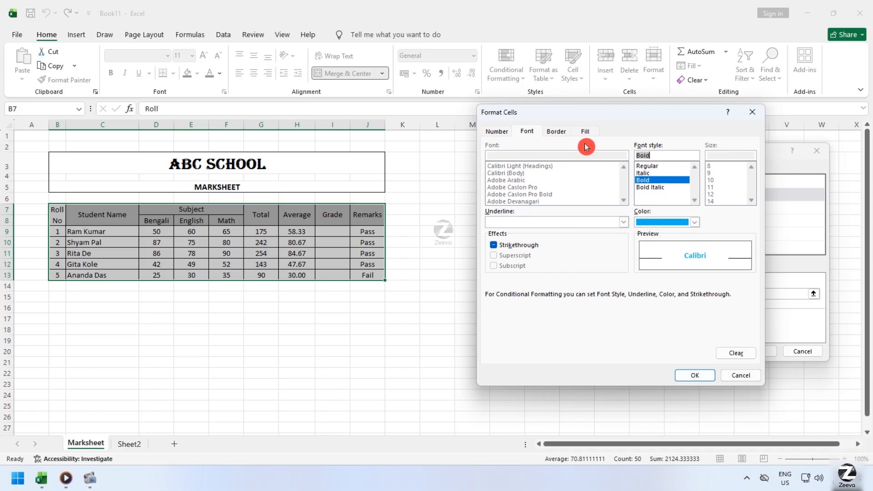
click(695, 375)
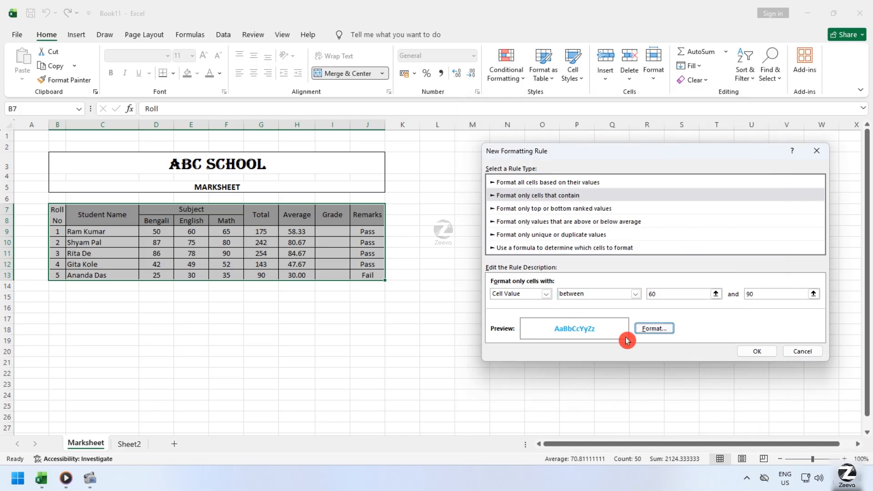
click(775, 351)
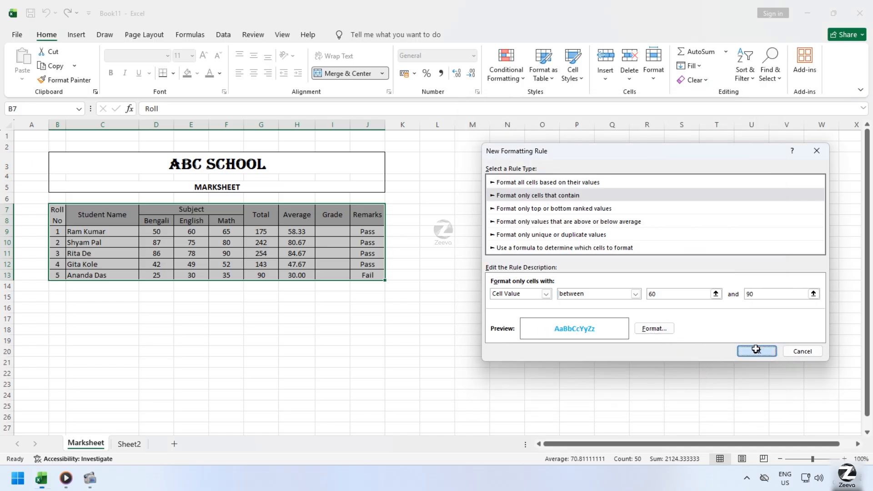
click(197, 343)
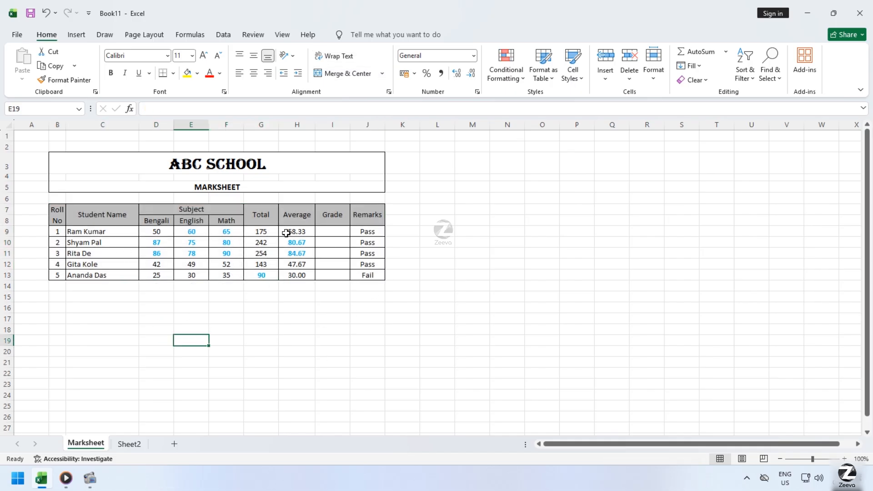
drag(59, 209, 377, 272)
click(430, 310)
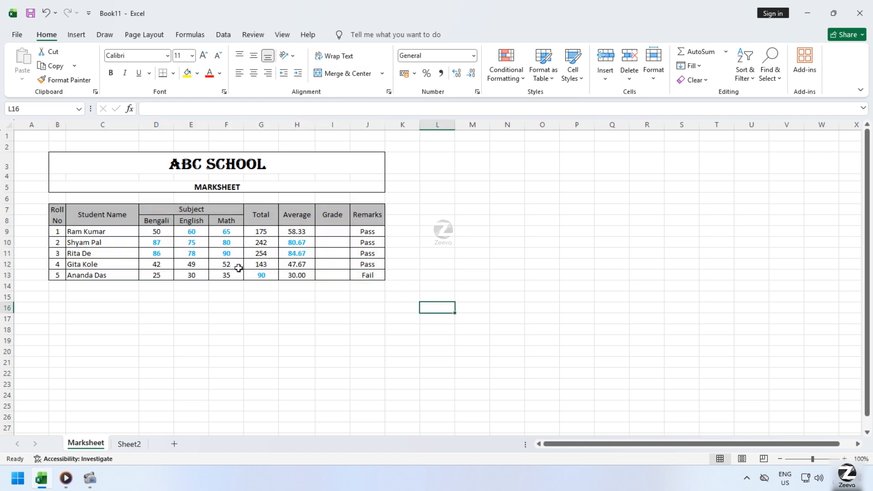
click(292, 275)
click(264, 265)
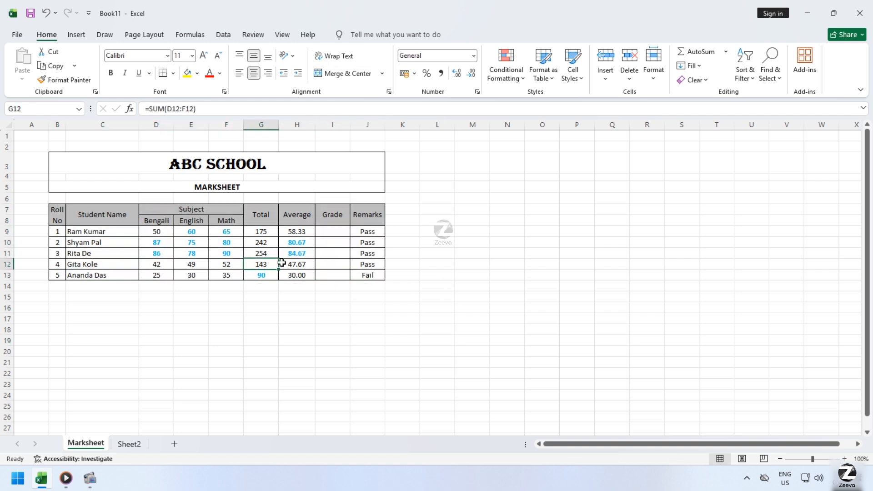
Clear the conditional formatting rules from the whole marks table, B7:J13.
drag(58, 211, 366, 275)
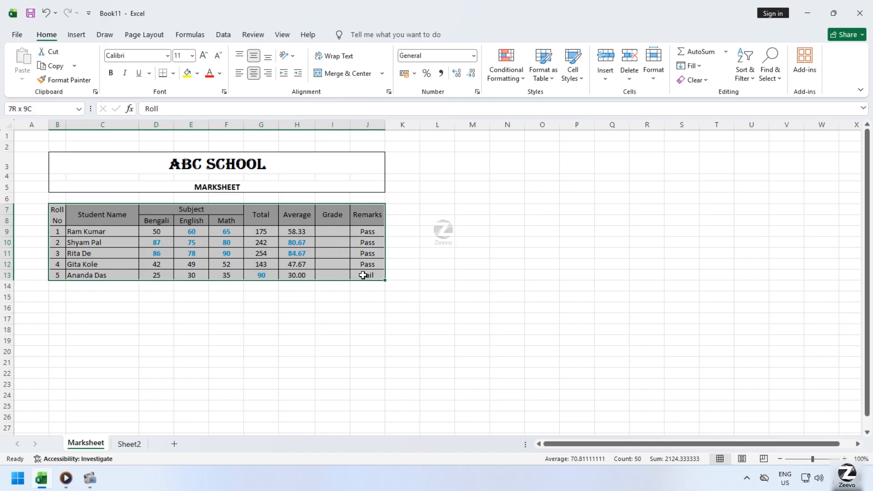
click(526, 85)
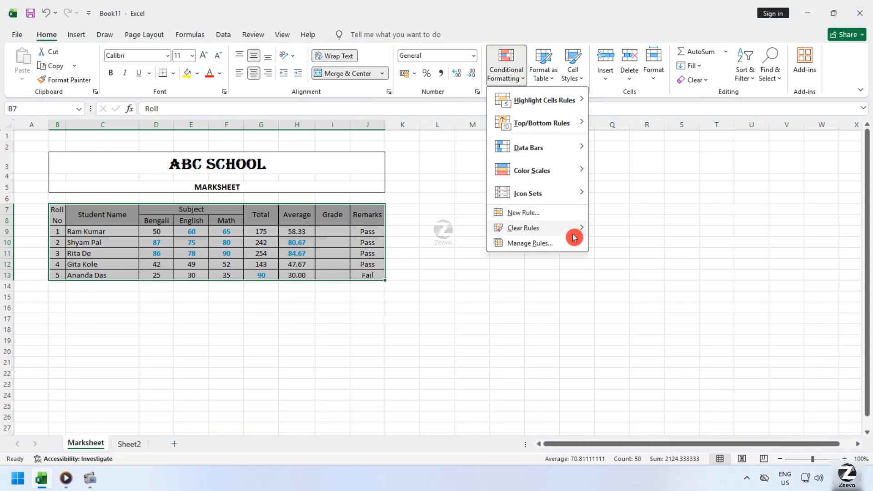
mouse_move(578, 228)
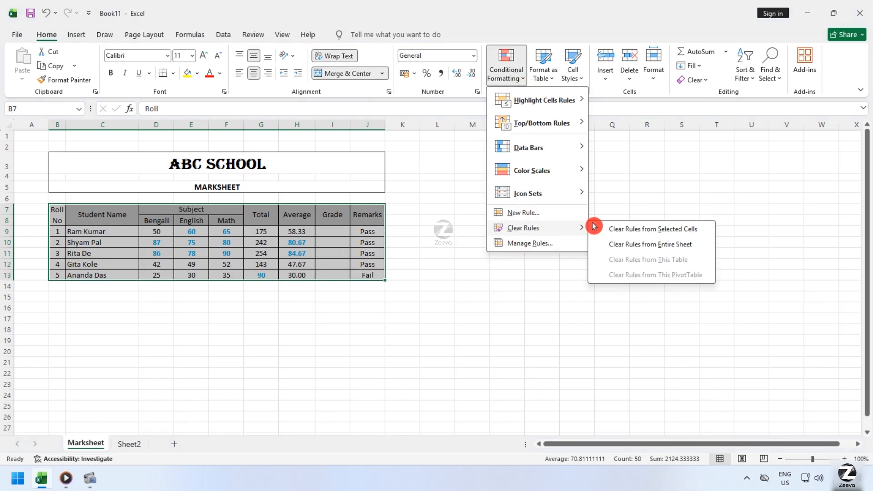
click(696, 233)
click(516, 86)
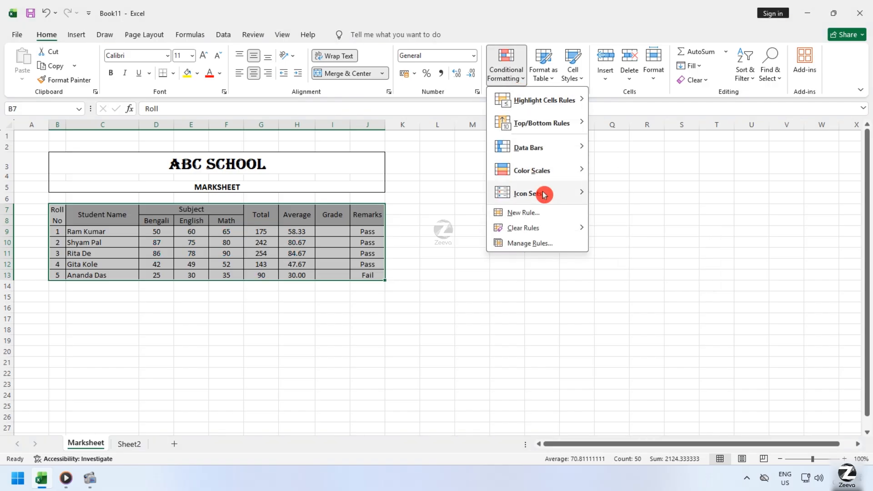
click(527, 213)
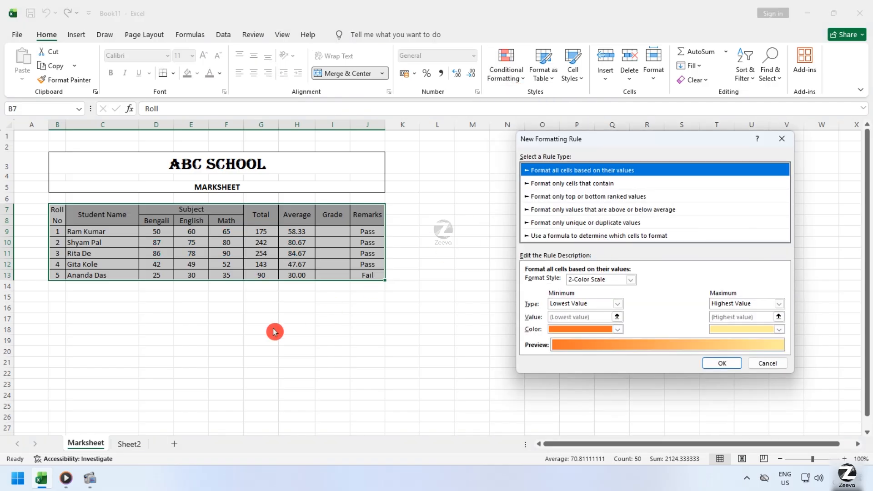
click(778, 366)
click(233, 337)
Start a new rule for the Bengali column D8:D13 that formats only the top 2 ranked values.
drag(158, 231, 161, 279)
click(163, 220)
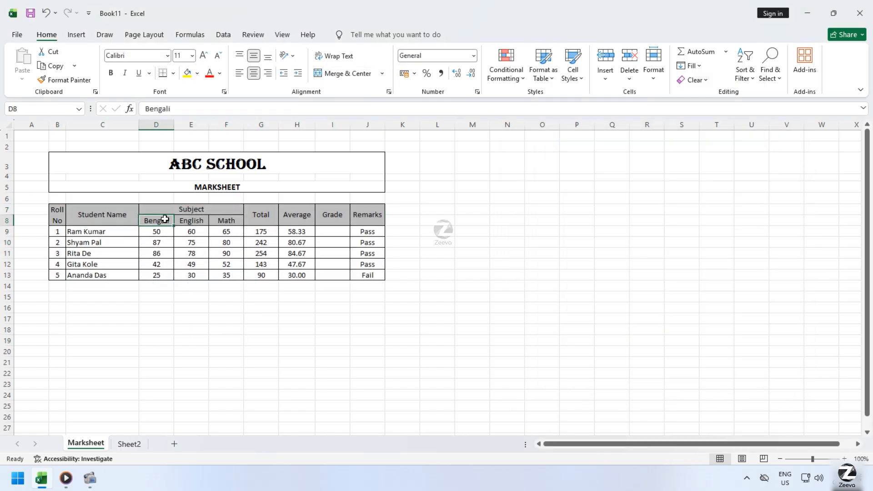
drag(164, 219, 159, 279)
click(518, 69)
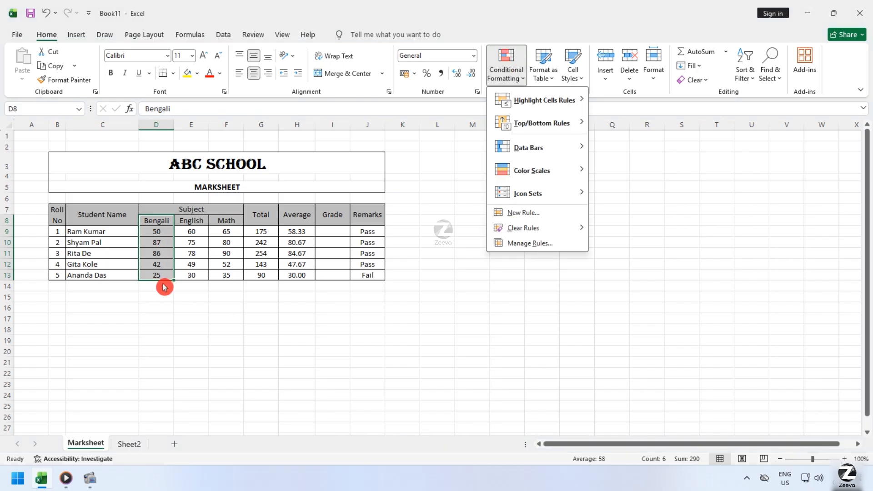
click(552, 212)
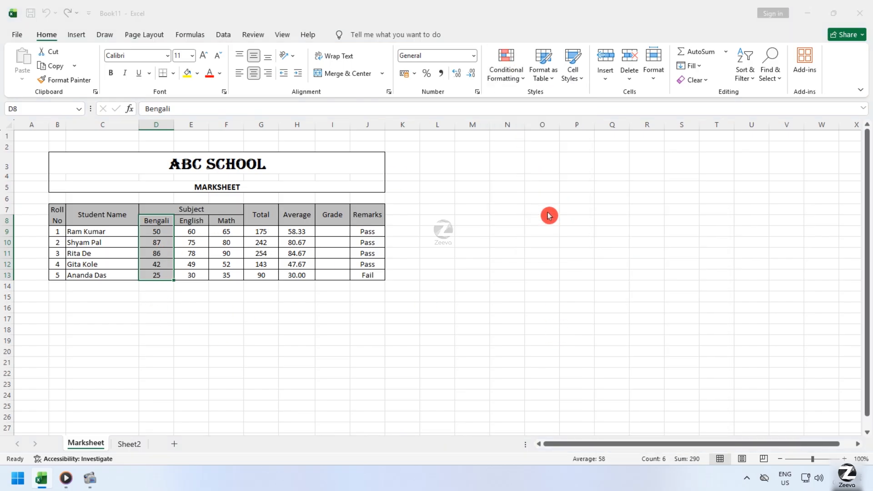
click(639, 198)
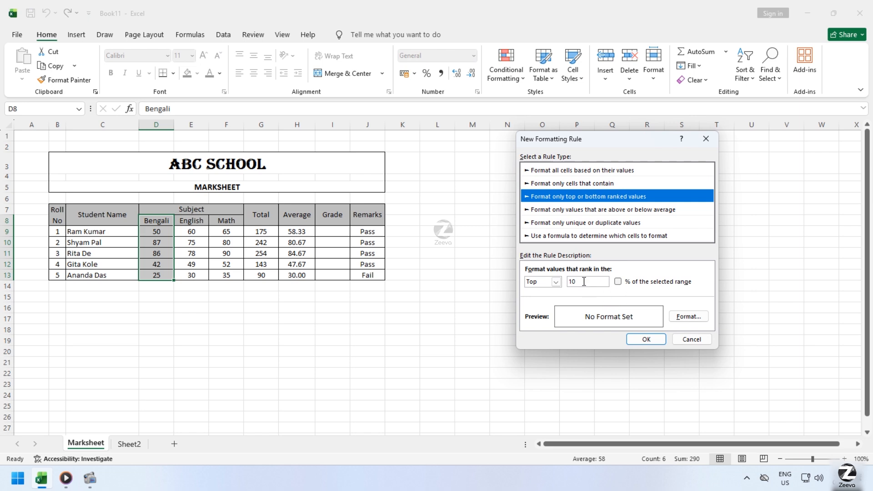
double_click(584, 281)
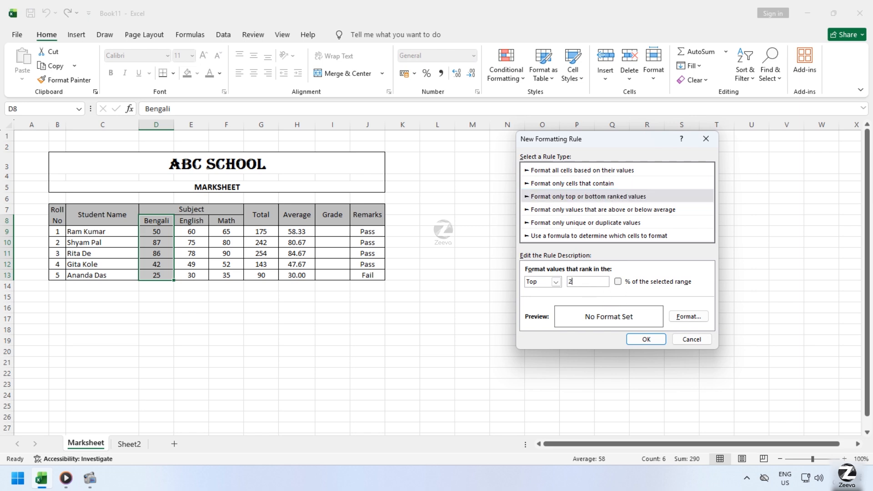
Set the format of the top-ranked values to a bold, blue font.
click(684, 317)
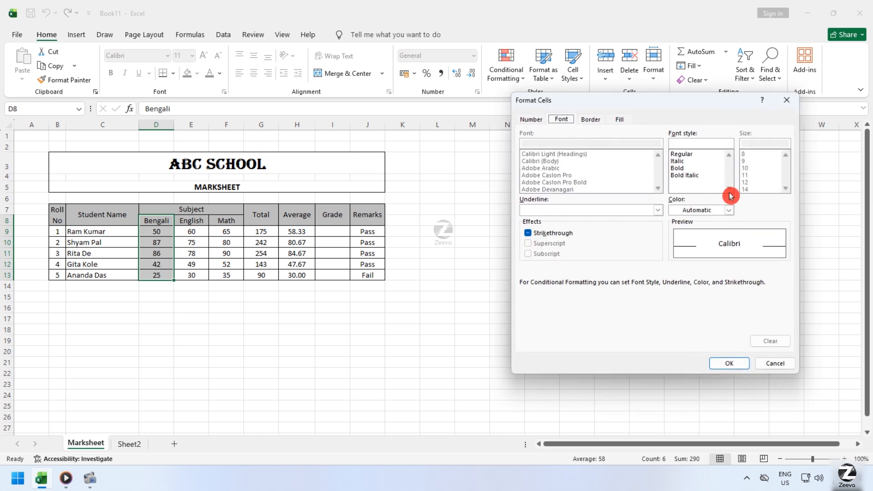
click(681, 169)
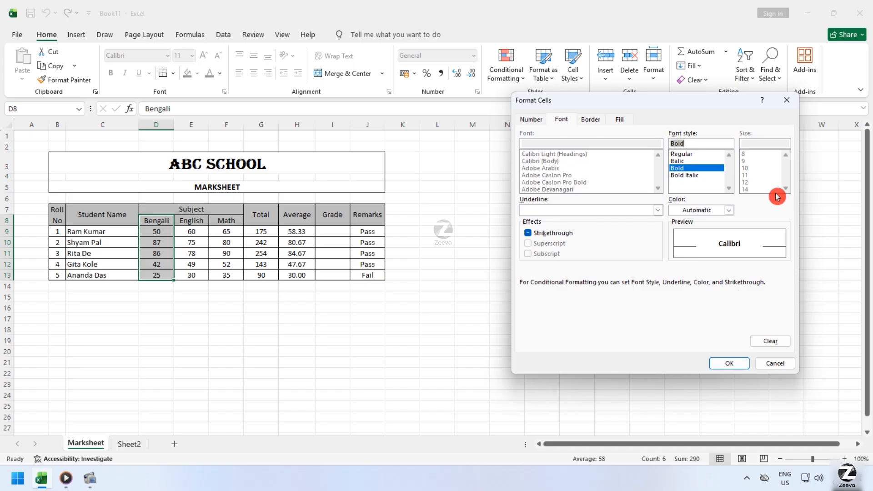
click(723, 210)
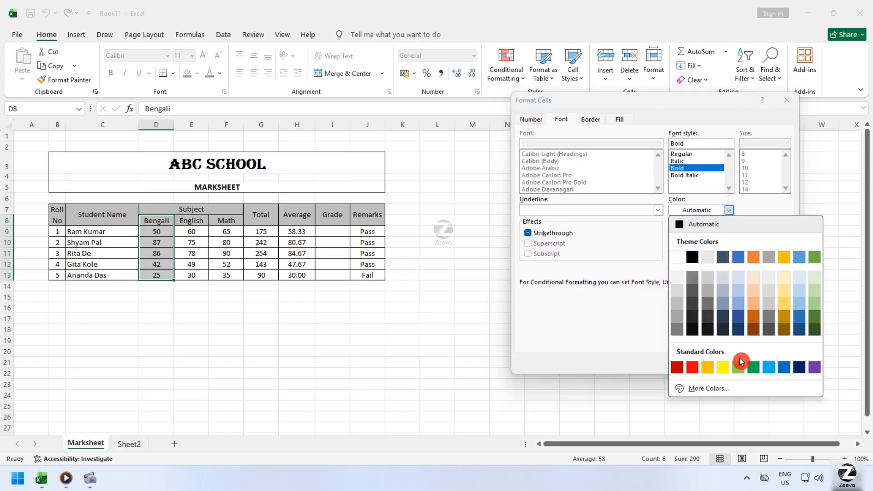
click(789, 369)
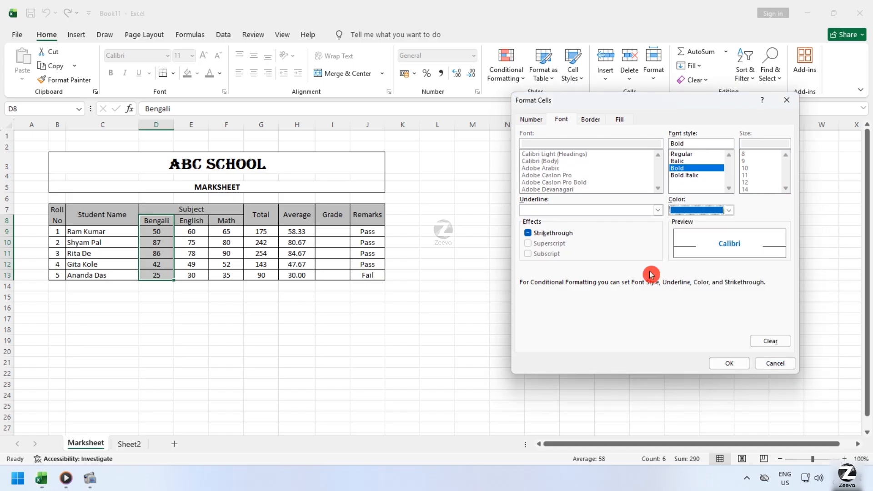
click(738, 362)
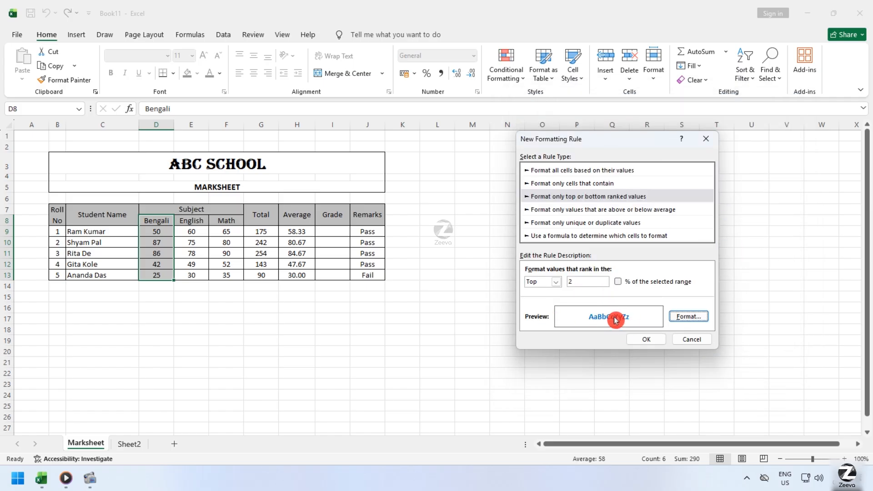
Change the rule's font color to green and apply the rule to the Bengali column.
click(688, 315)
click(729, 210)
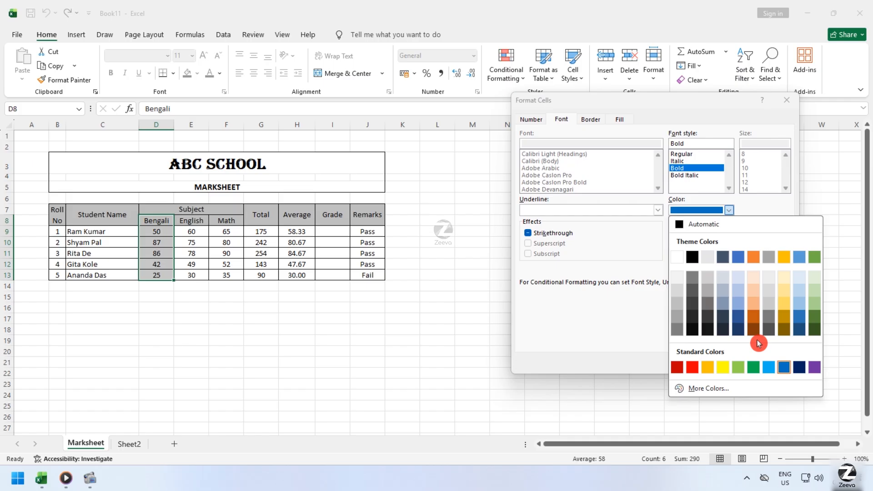
click(753, 368)
click(729, 364)
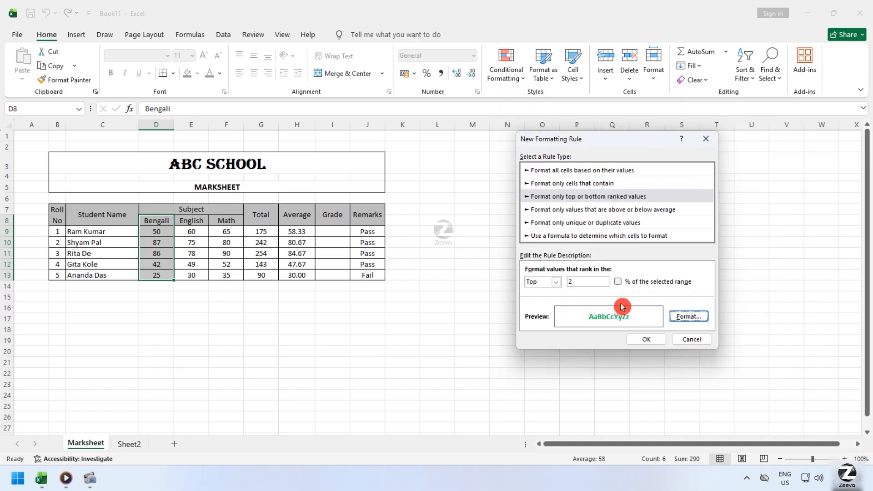
click(644, 342)
click(182, 317)
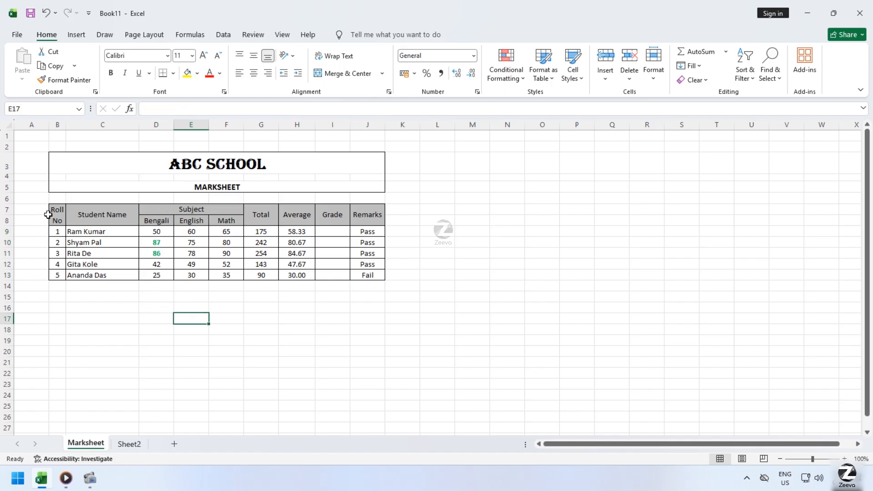
Select the table B7:J13 and clear the conditional formatting rules from the selected cells.
drag(48, 214, 368, 273)
click(194, 348)
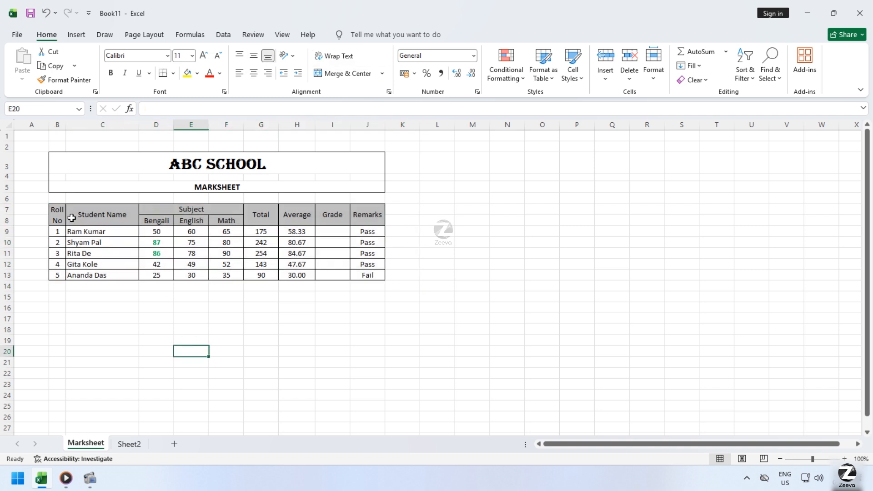
drag(56, 210, 367, 275)
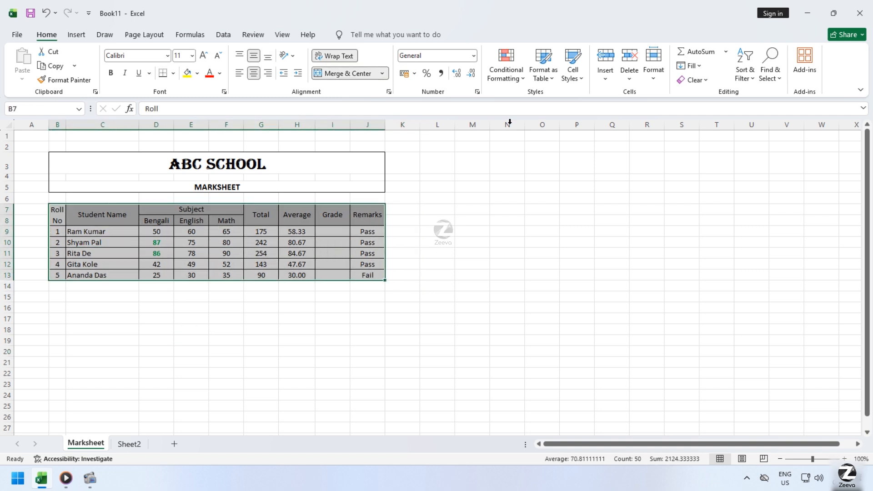
click(523, 85)
mouse_move(561, 228)
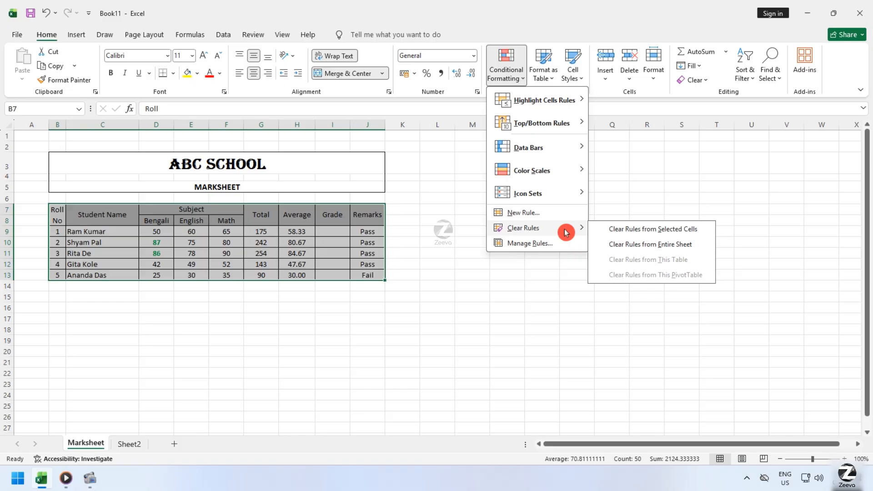
click(656, 232)
click(506, 73)
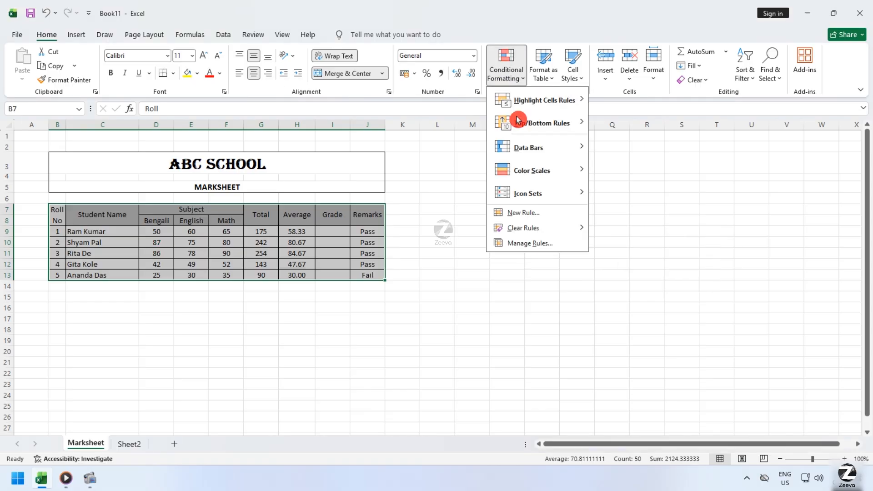
click(523, 212)
click(539, 211)
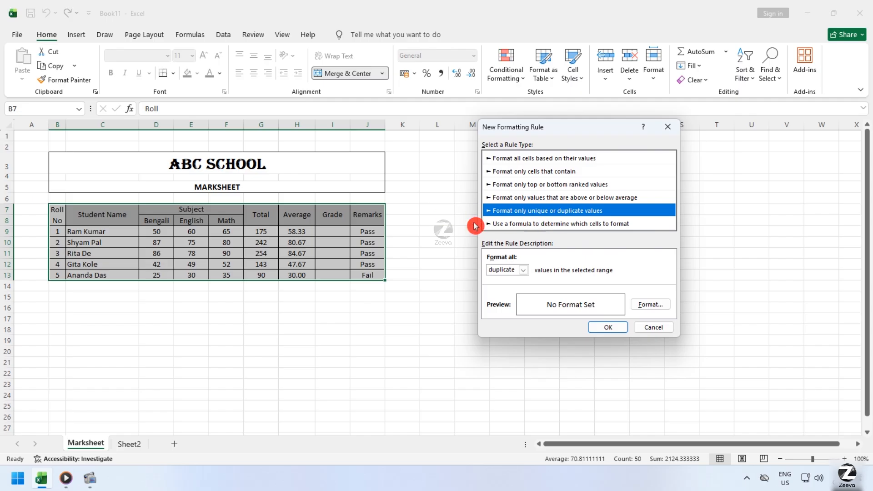
click(653, 327)
click(297, 373)
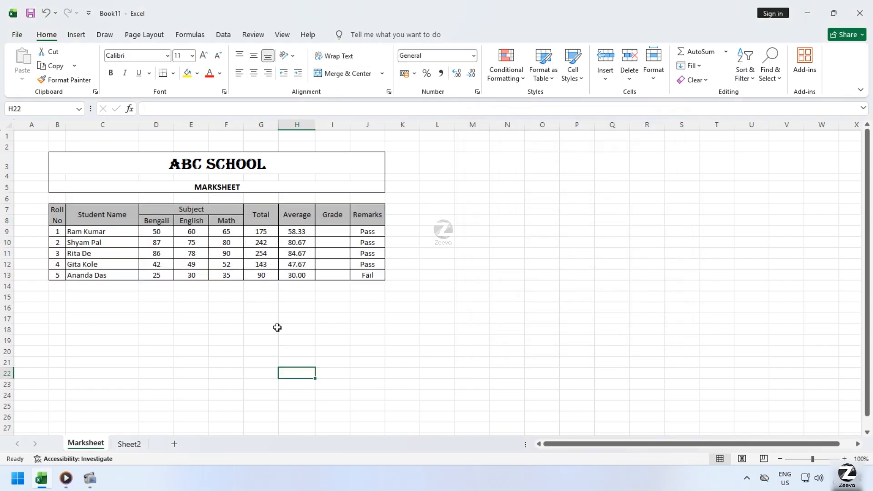
Copy the Math marks F9:F13 and paste them into the empty cells starting at N14.
drag(231, 231, 225, 275)
key(ctrl+c)
click(505, 285)
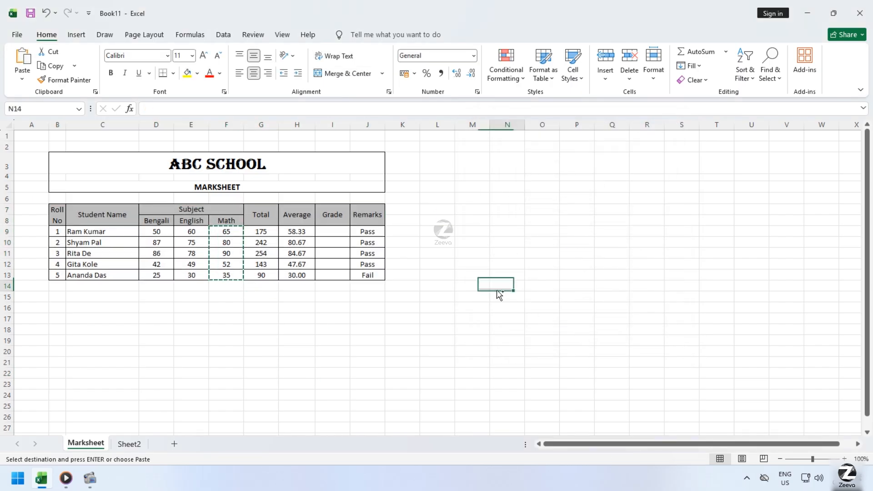
key(ctrl+v)
Extend the pasted list in N19:N25 with the values 69, 65, 80, 24, 28, 80 and 65.
click(521, 351)
click(510, 342)
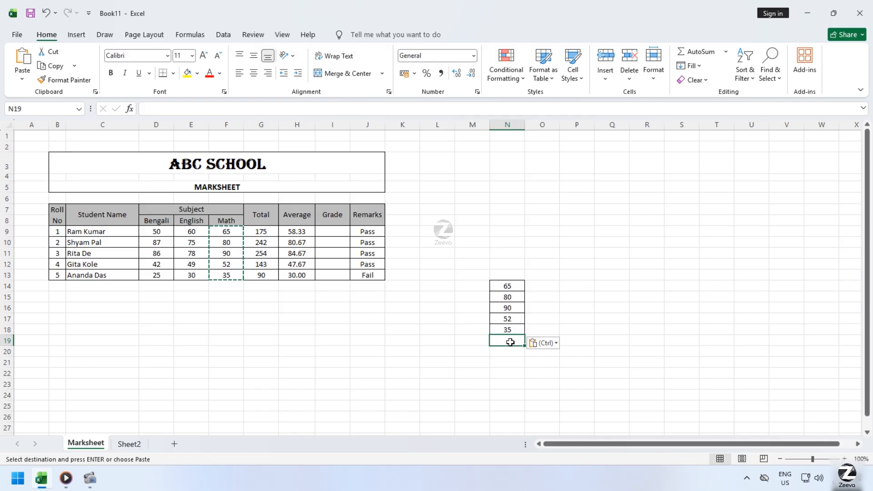
text(69)
key(Return)
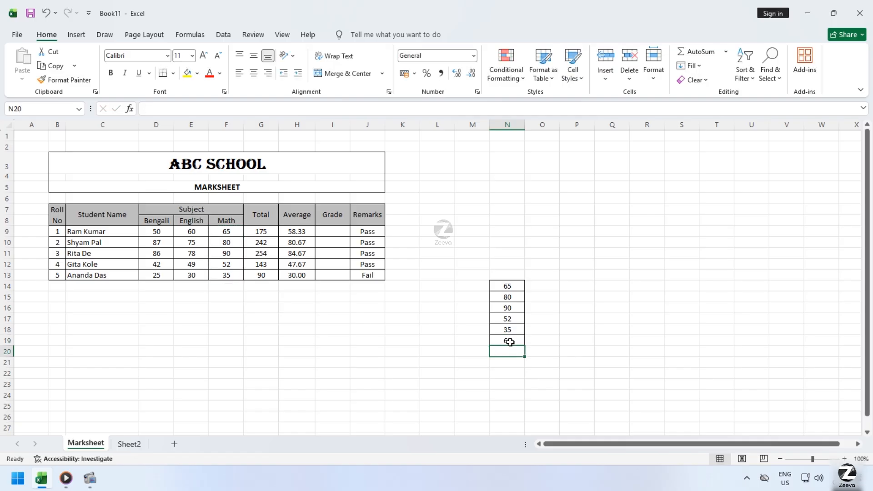
text(65)
key(Return)
text(80)
key(Return)
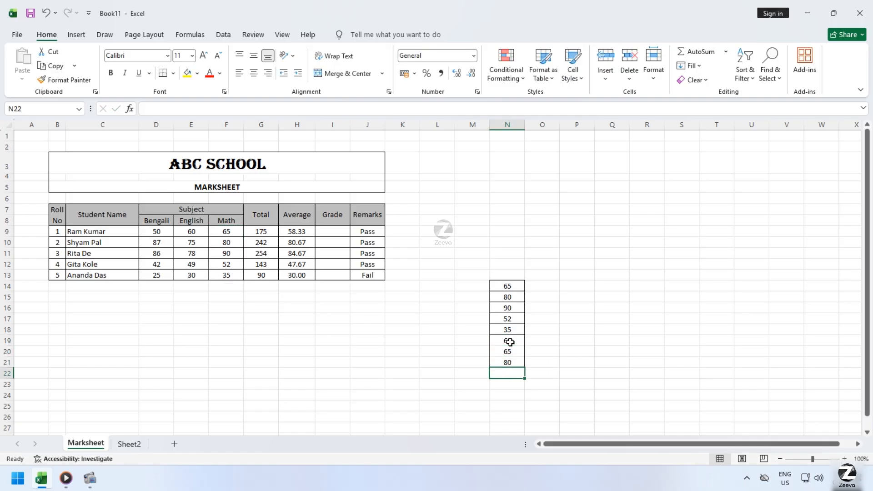
text(24)
key(Return)
text(28)
key(Return)
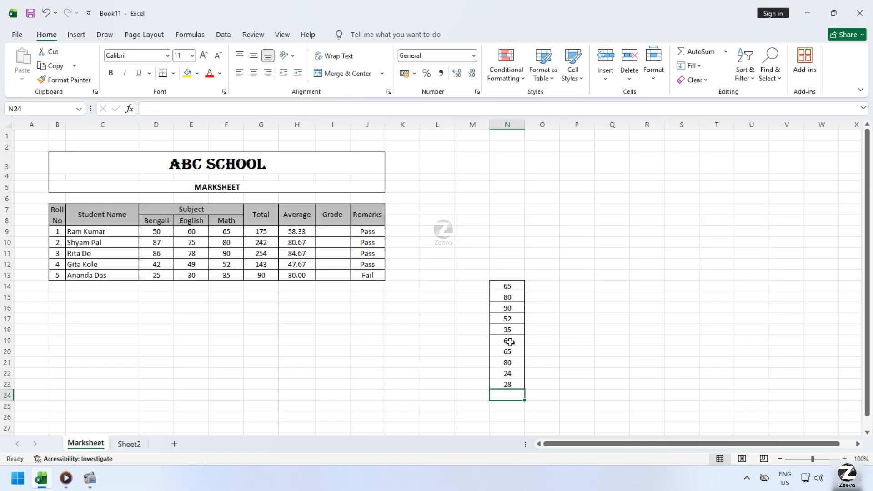
text(80)
key(Return)
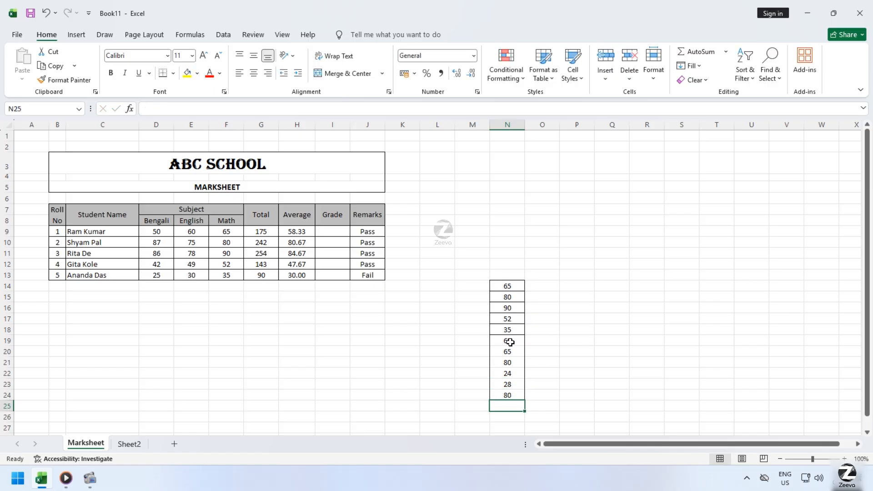
text(65)
key(Return)
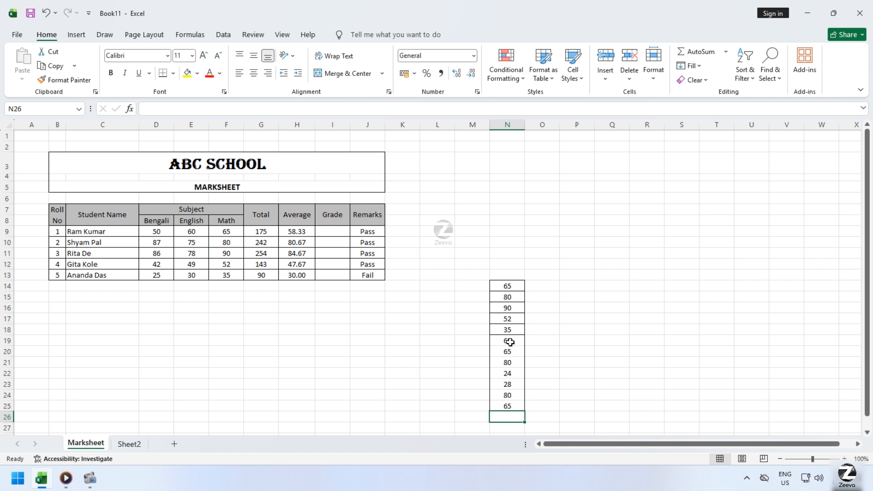
Start a new conditional formatting rule for N14:N25 that formats only duplicate values.
drag(518, 284, 508, 405)
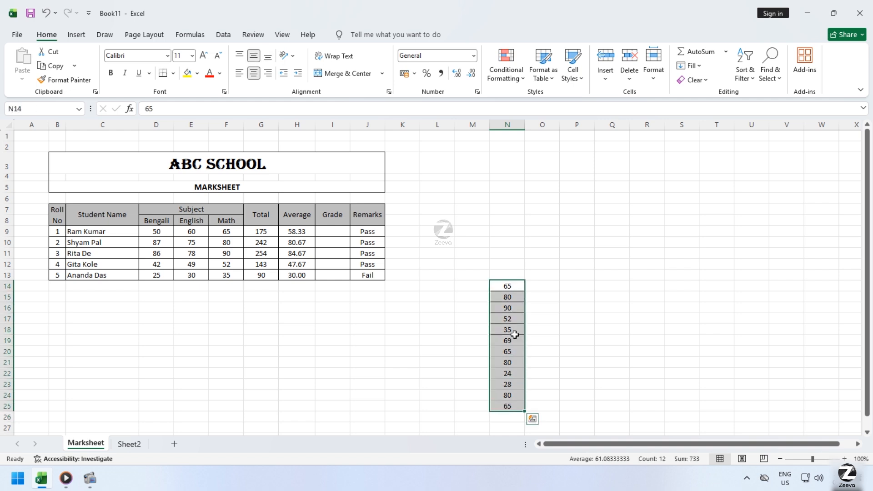
click(505, 72)
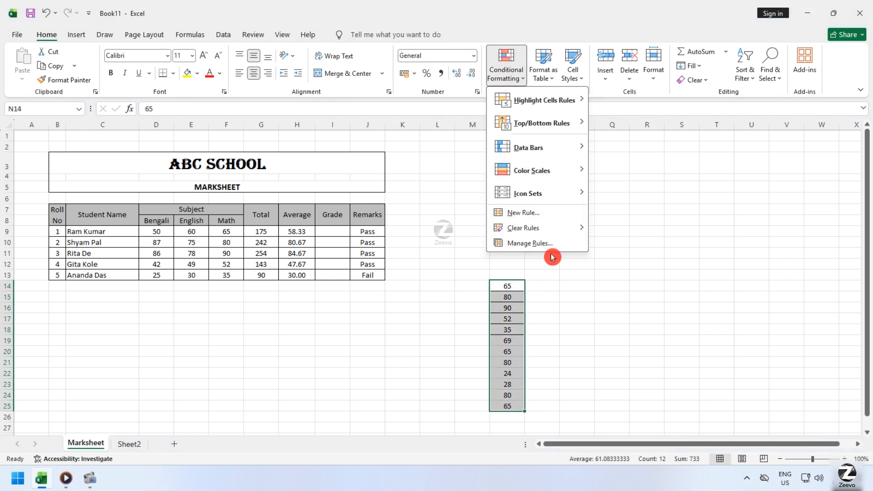
click(558, 213)
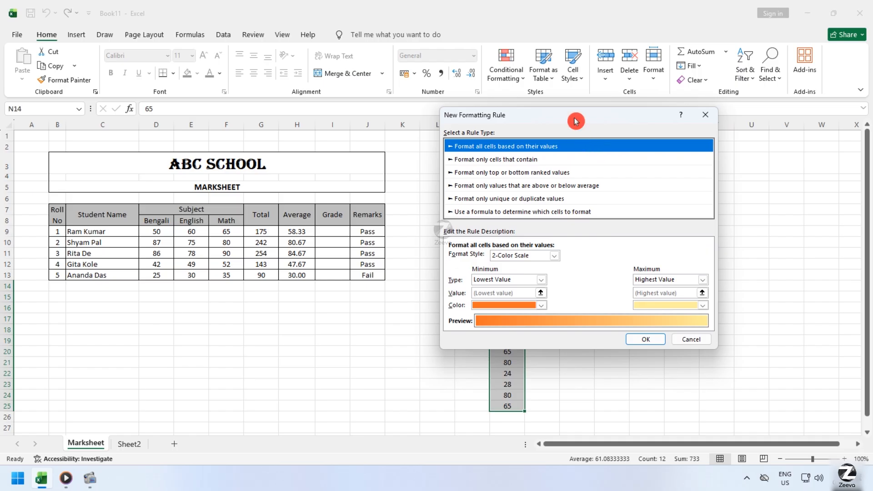
drag(574, 121, 274, 128)
click(200, 206)
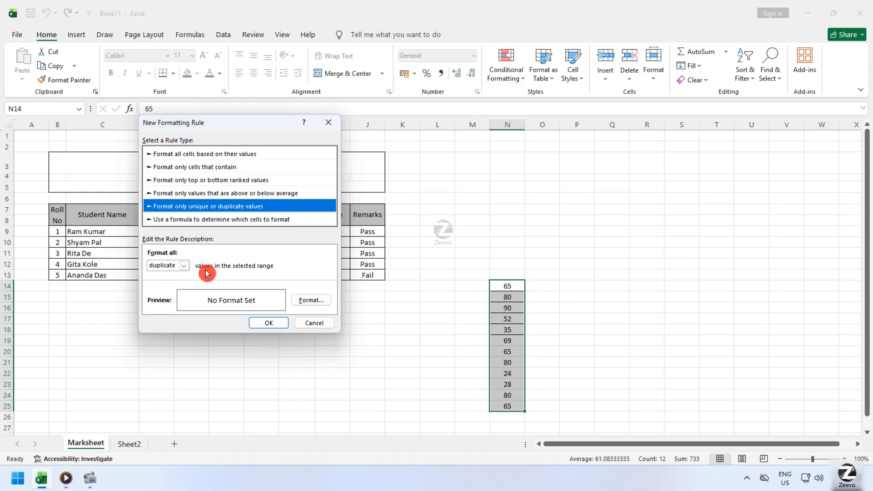
Set the duplicate values' font color to red and apply the rule to N14:N25.
click(311, 301)
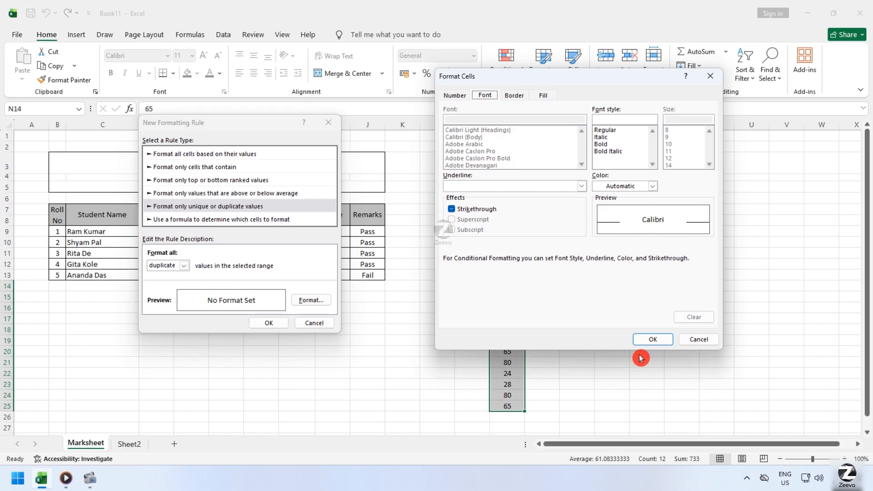
drag(597, 80, 703, 72)
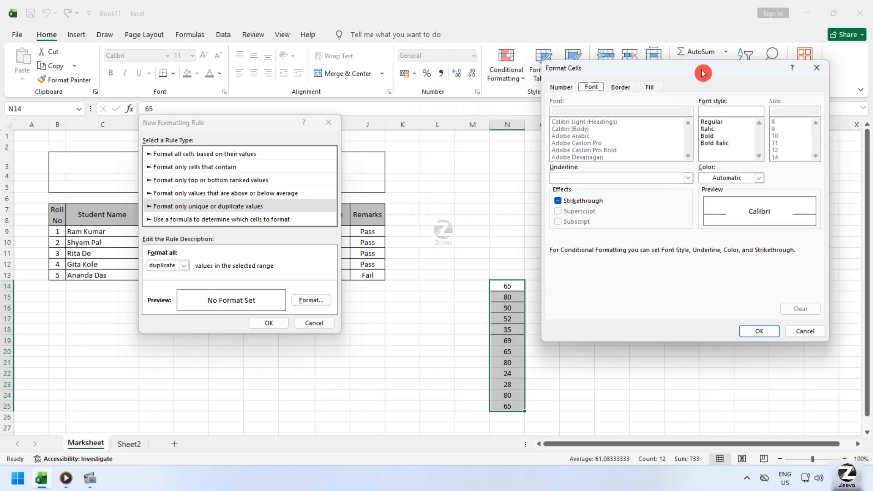
click(759, 178)
click(726, 338)
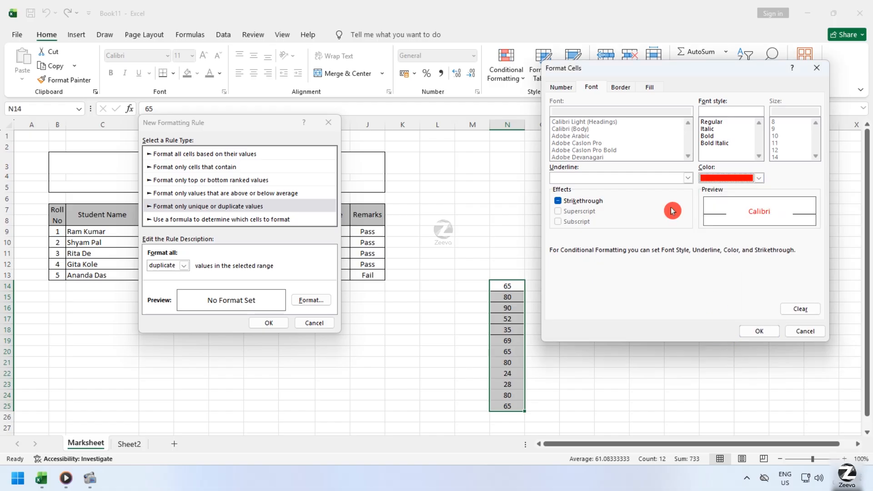
click(760, 332)
click(269, 324)
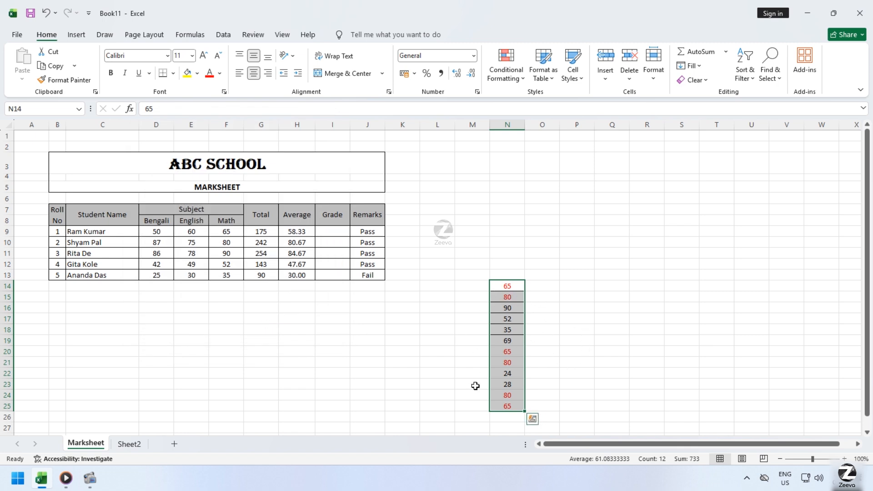
Examine the repeated and single marks in N14:N25 to compare how the duplicate rule formats them.
click(623, 337)
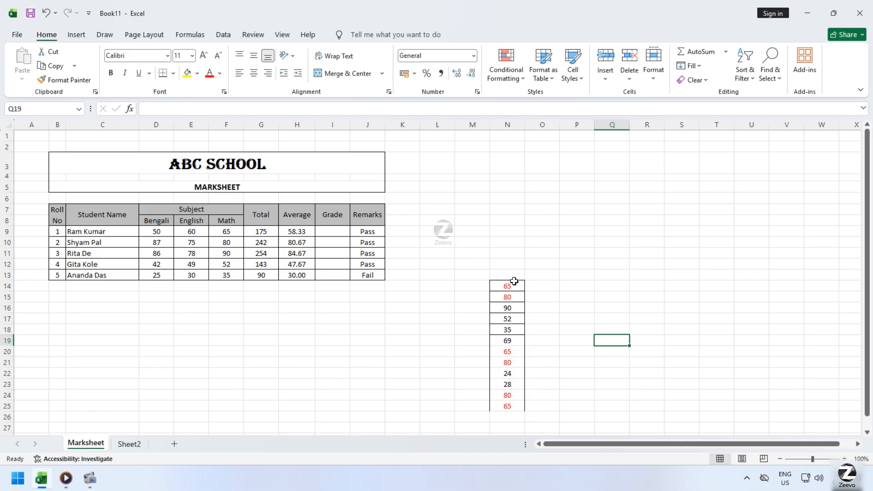
click(514, 281)
click(515, 359)
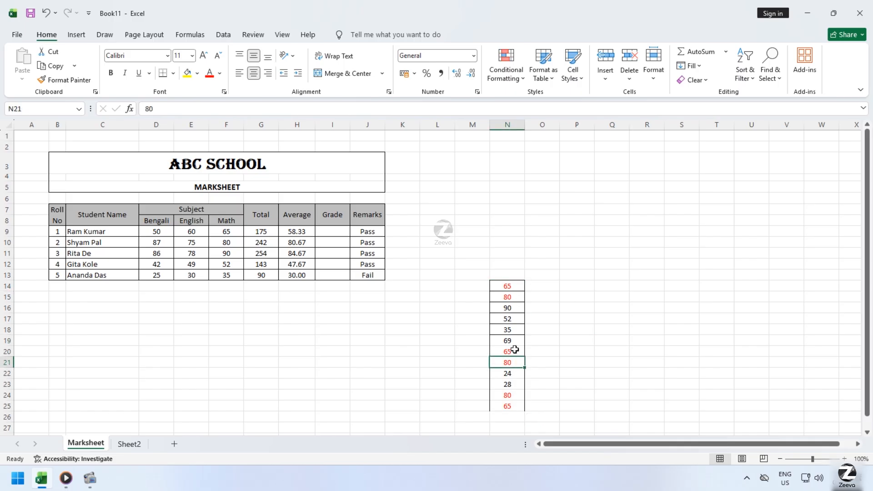
click(515, 354)
click(515, 288)
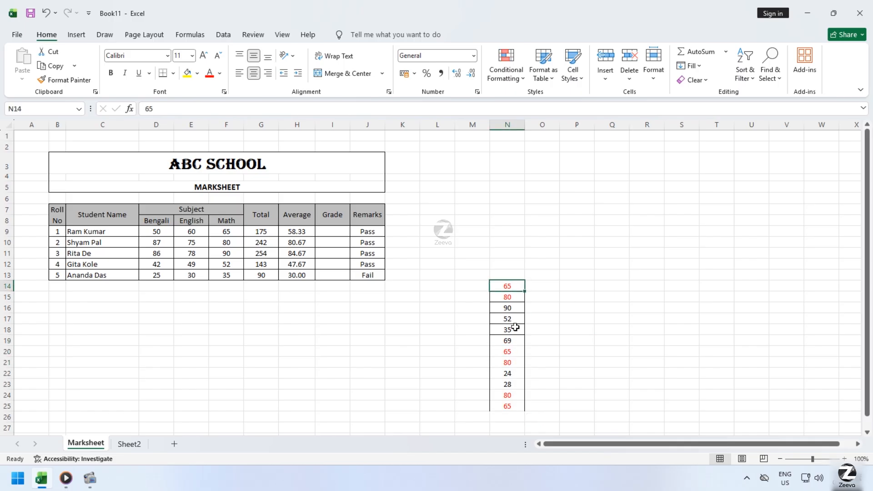
click(514, 355)
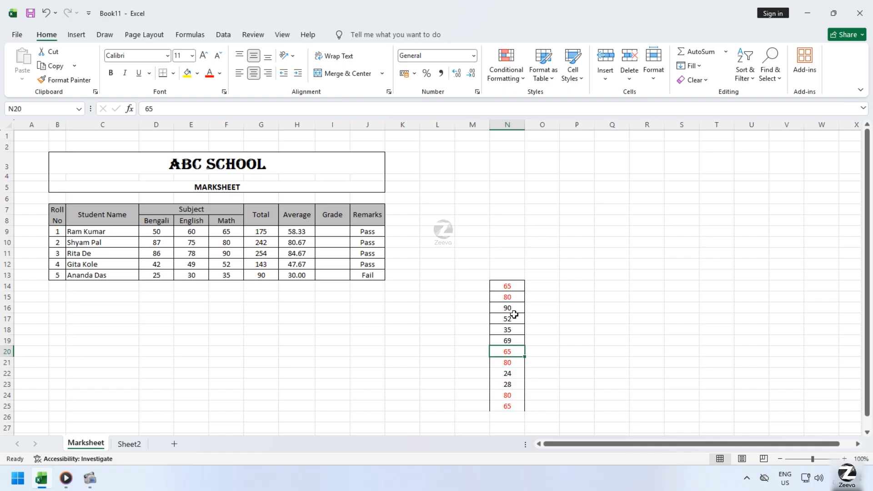
click(514, 297)
click(517, 394)
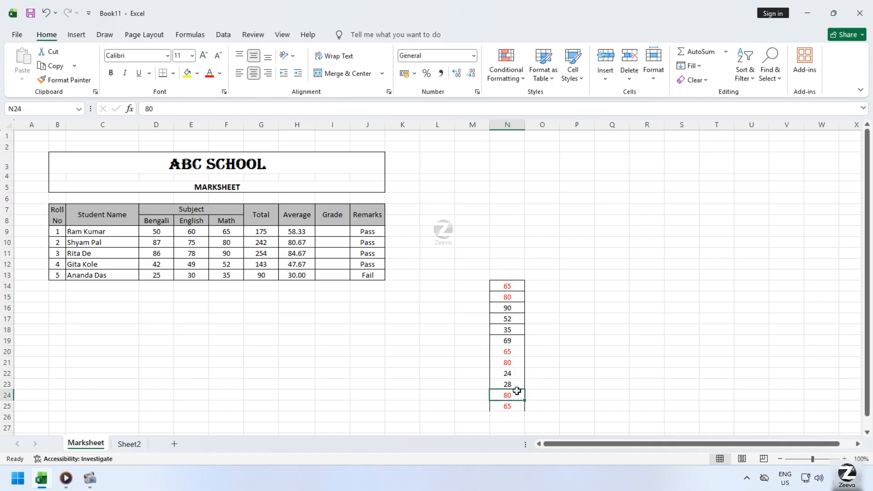
click(511, 364)
click(519, 350)
click(515, 286)
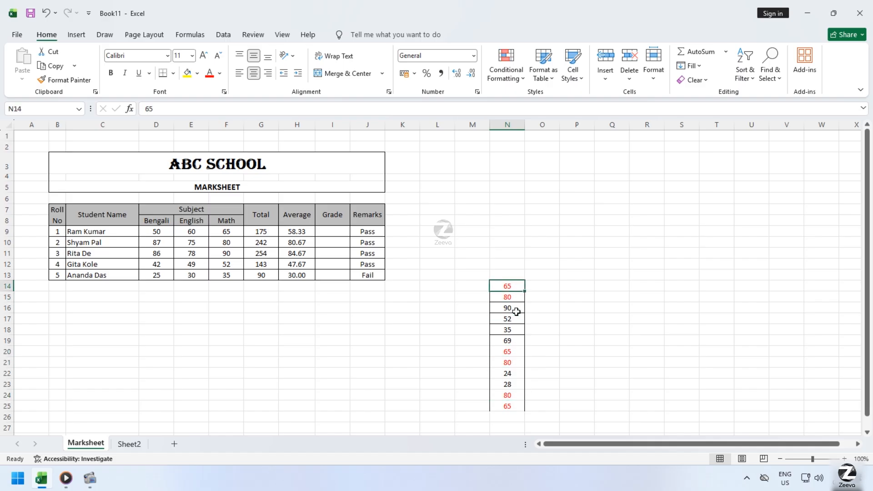
click(516, 408)
click(515, 376)
Clear the conditional formatting rules from the selected cells N14:N25.
drag(515, 285, 522, 407)
click(506, 78)
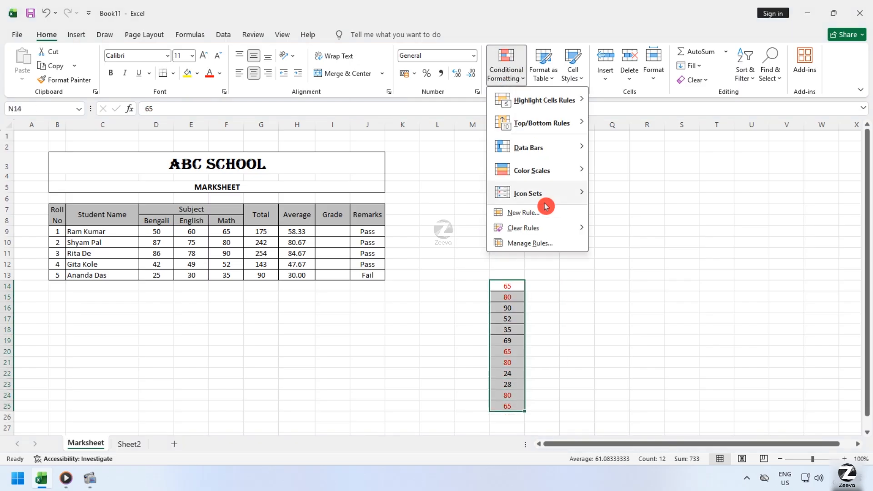
mouse_move(563, 227)
click(660, 241)
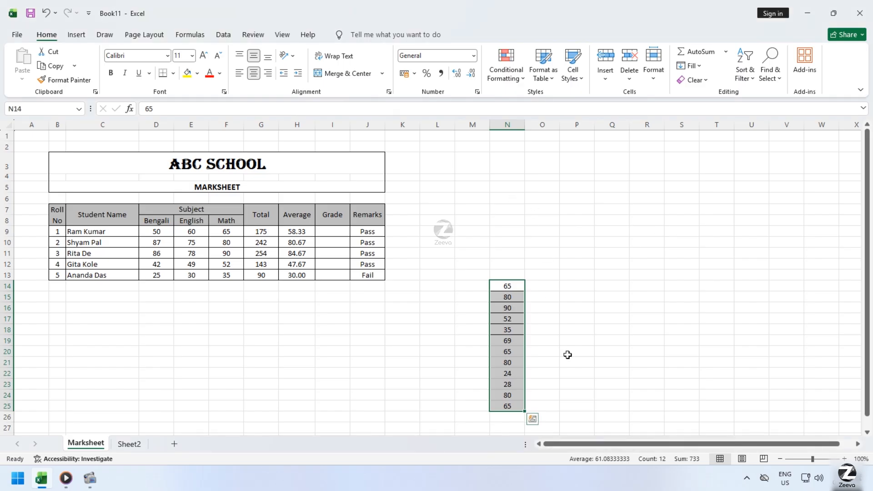
click(564, 371)
Start a new conditional formatting rule for N14:N25 that formats only unique values.
drag(510, 286, 510, 400)
click(511, 72)
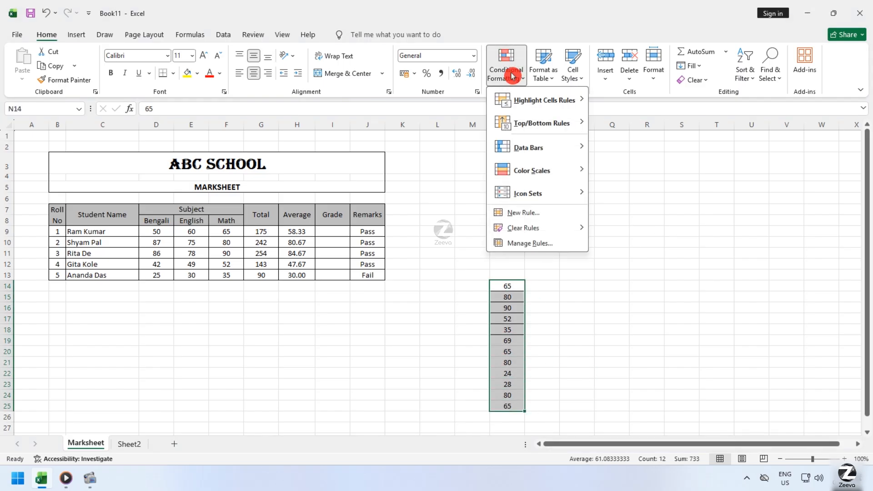
click(548, 213)
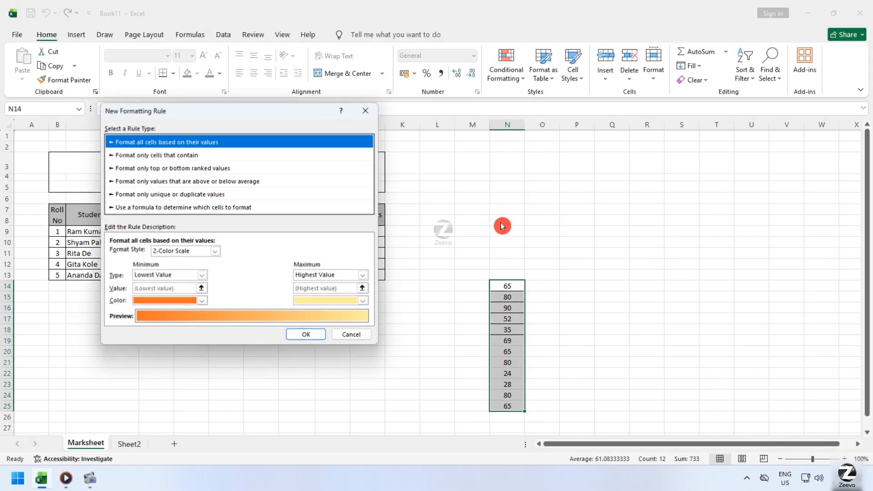
click(198, 196)
click(145, 253)
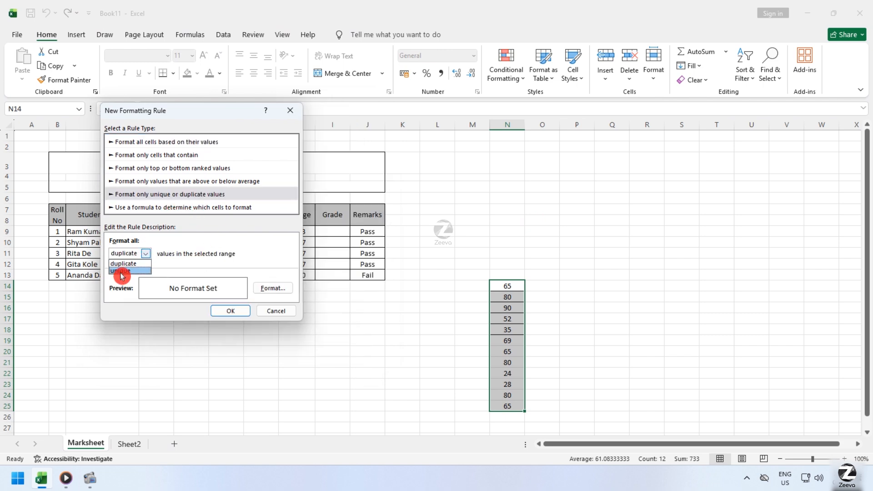
click(121, 272)
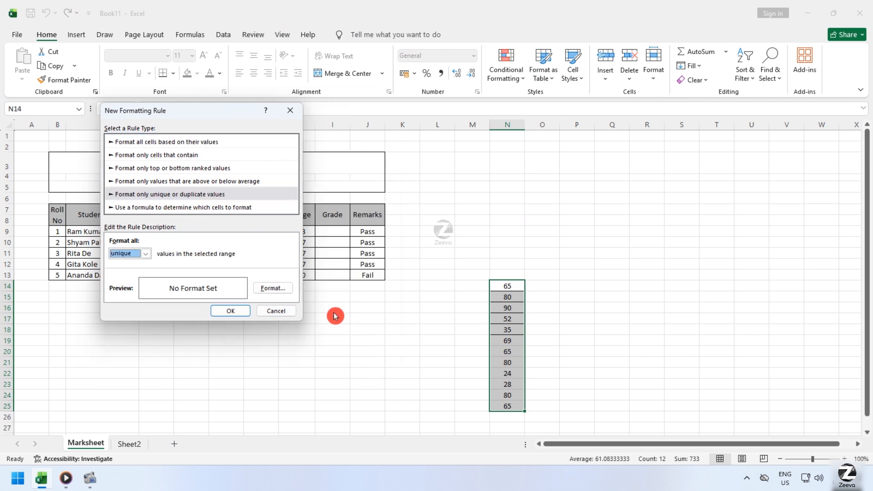
Set the font color of the unique values to green in the rule's format.
click(275, 288)
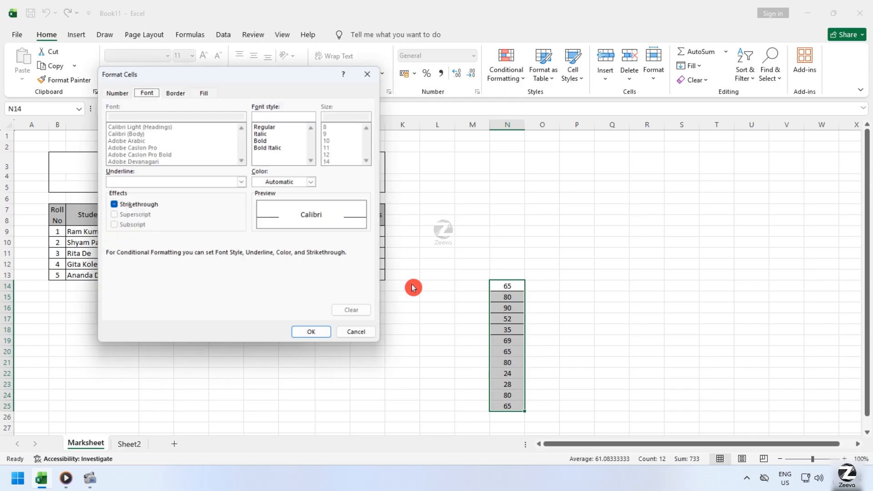
click(311, 182)
click(336, 338)
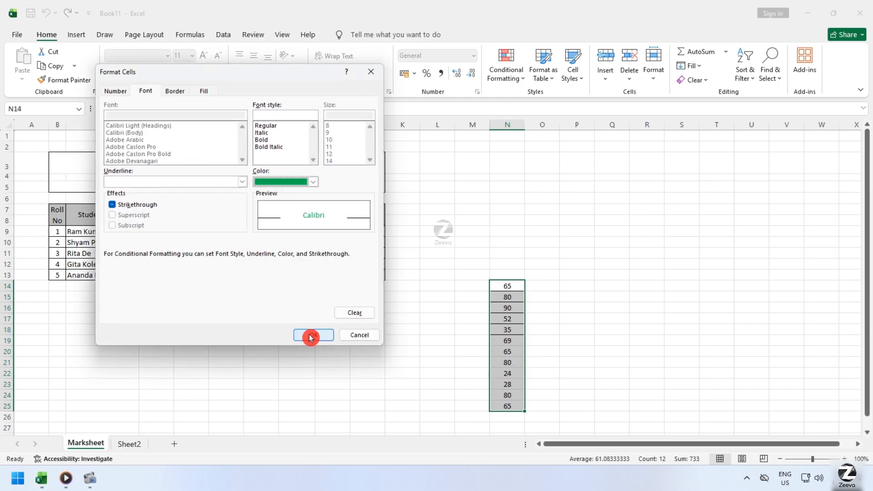
click(310, 337)
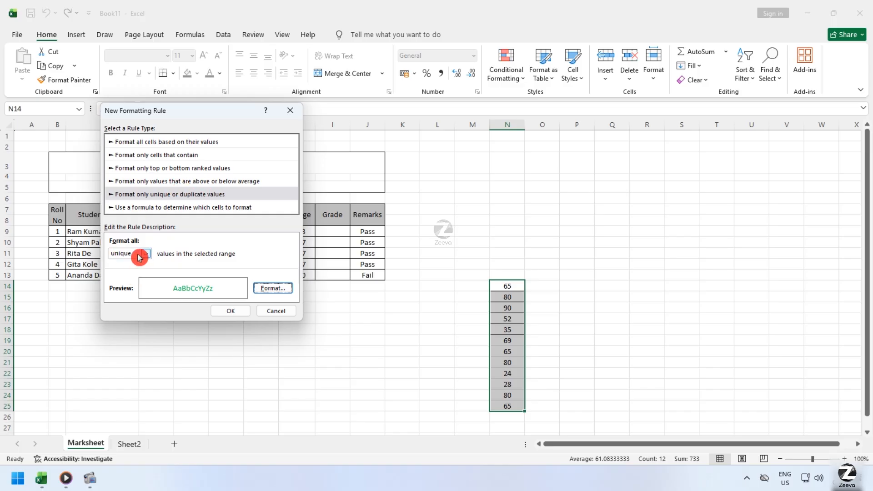
Review the rule's duplicate and unique options and keep unique selected.
click(139, 257)
click(138, 257)
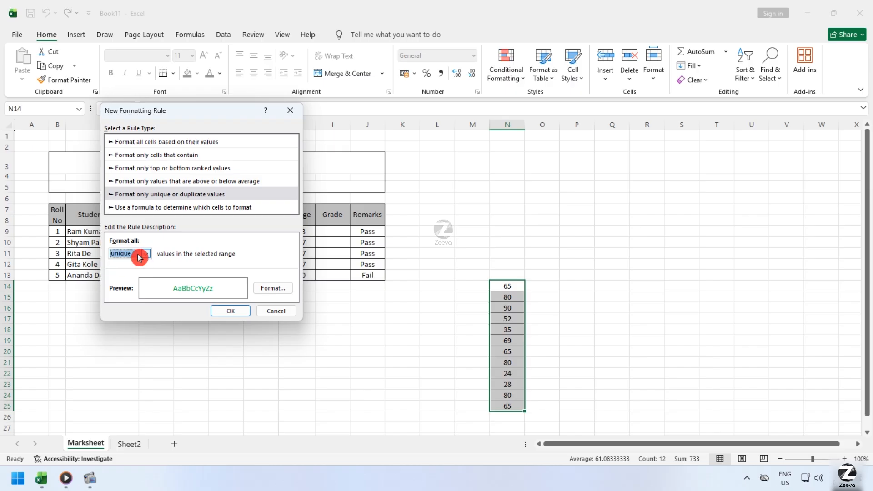
click(138, 256)
click(138, 256)
click(138, 257)
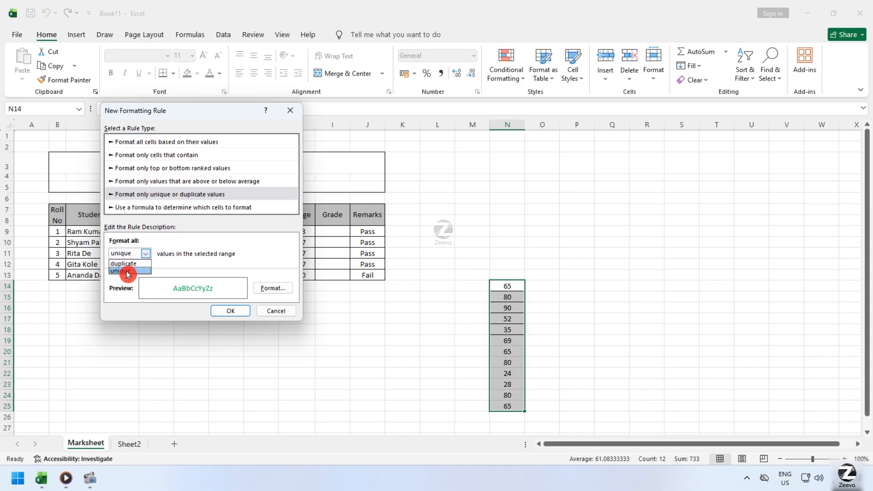
click(127, 272)
Check and accept the rule's green font format, and apply the unique-values rule to N14:N25.
click(272, 288)
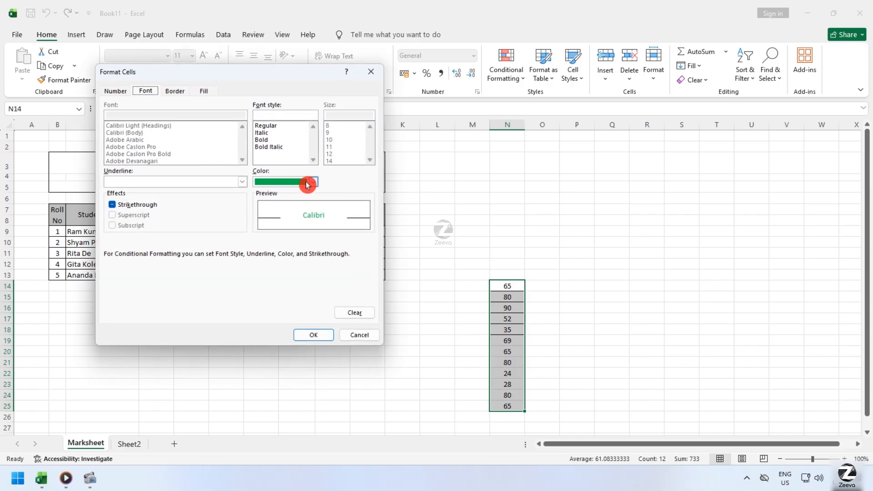
click(313, 334)
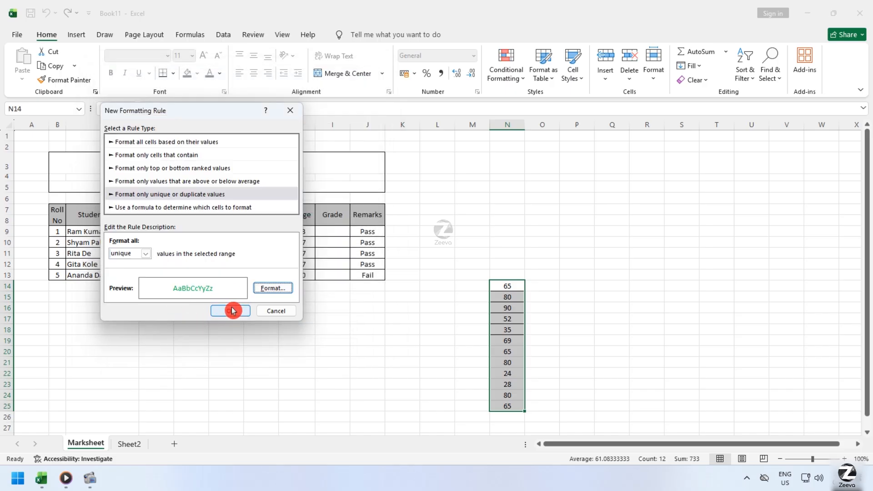
click(230, 311)
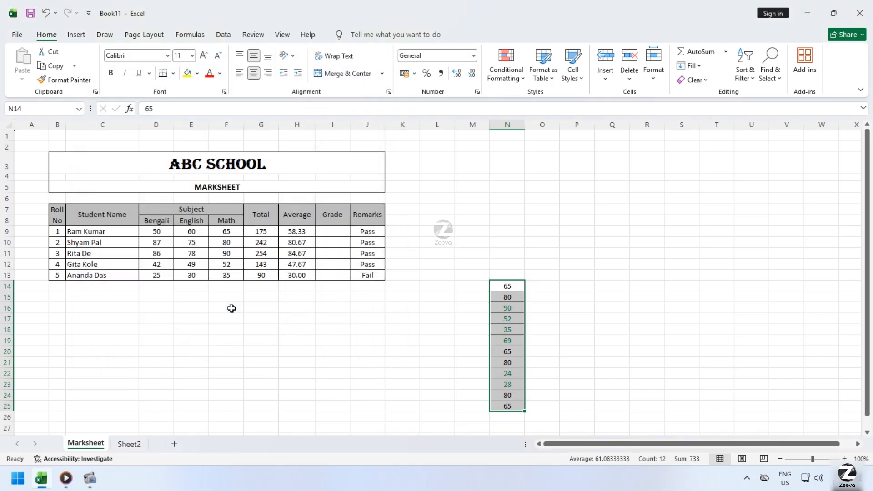
Examine which values in N14:N25 the unique-values rule formats in green.
click(558, 334)
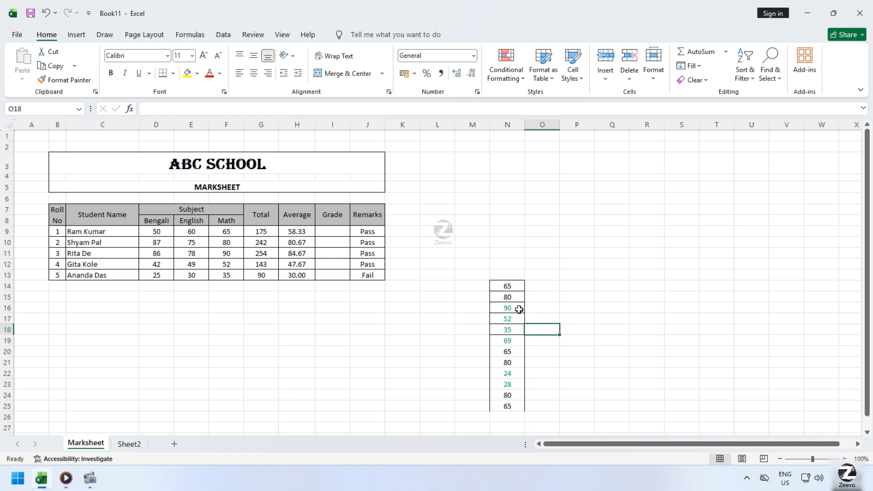
drag(518, 310, 515, 342)
drag(516, 375, 514, 387)
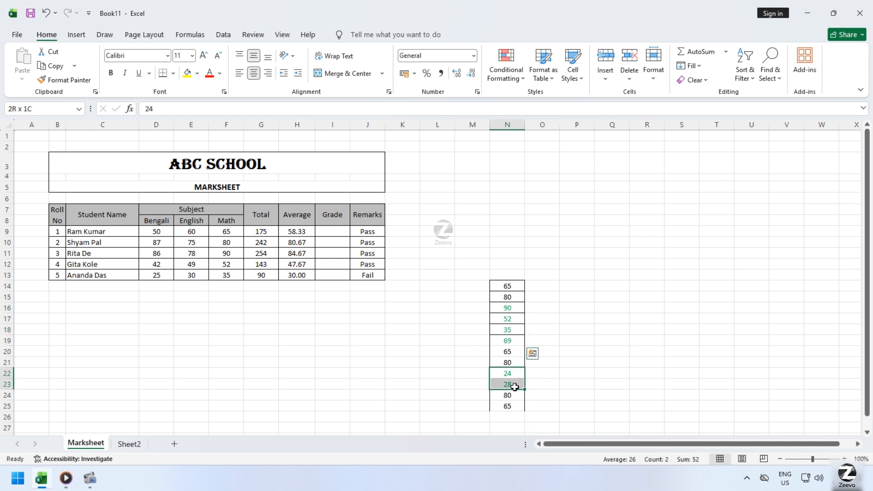
click(596, 370)
drag(518, 309, 511, 349)
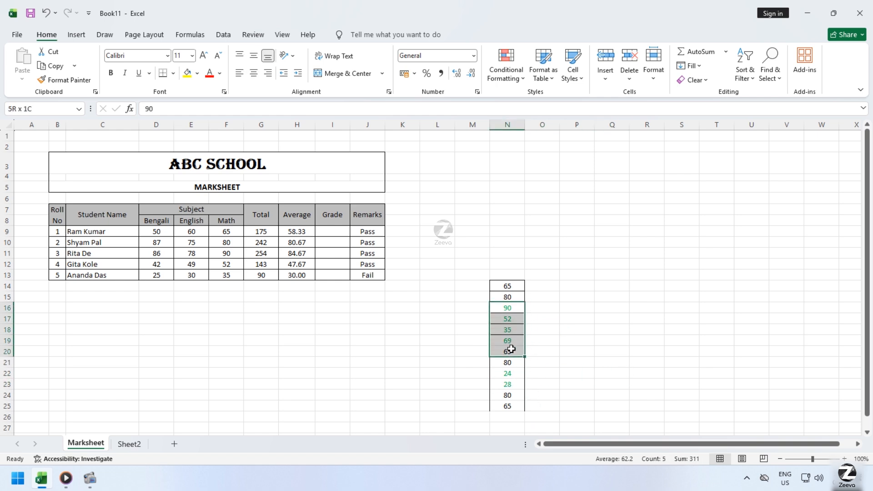
click(576, 352)
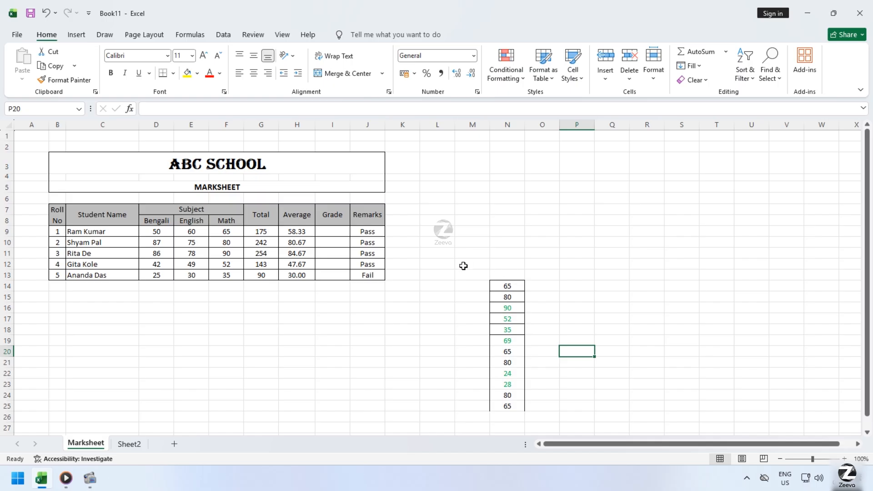
Clear all contents and formatting from M12:O27, including the practice numbers in column N.
drag(463, 266, 546, 430)
click(694, 80)
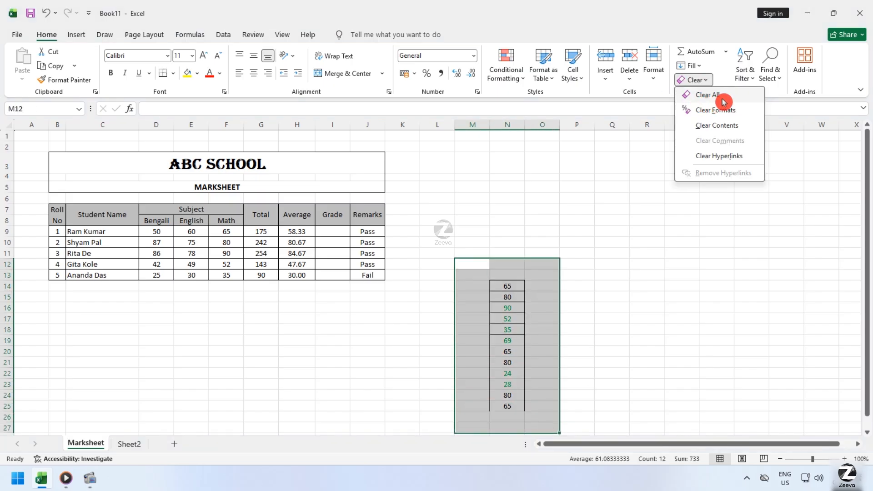
click(718, 95)
click(359, 384)
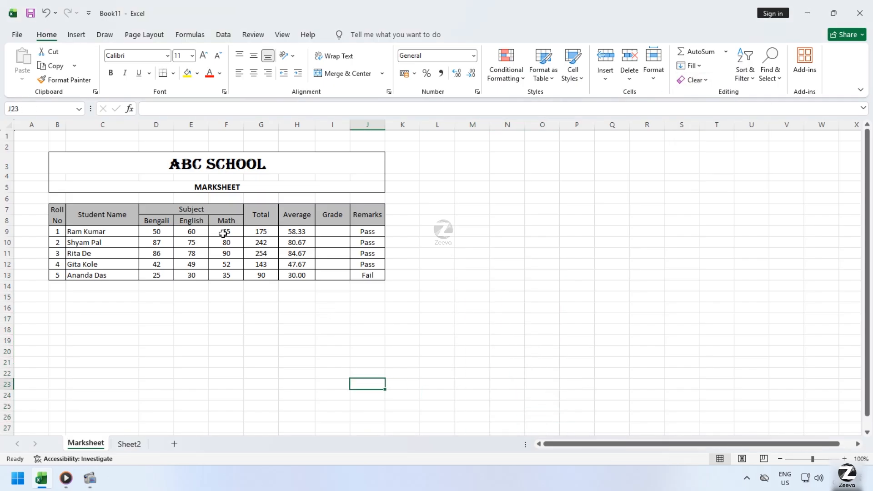
click(517, 81)
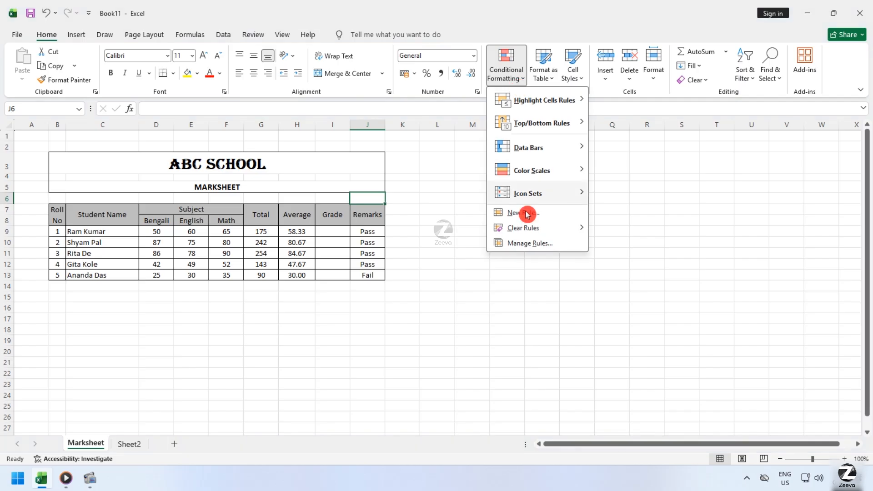
click(387, 350)
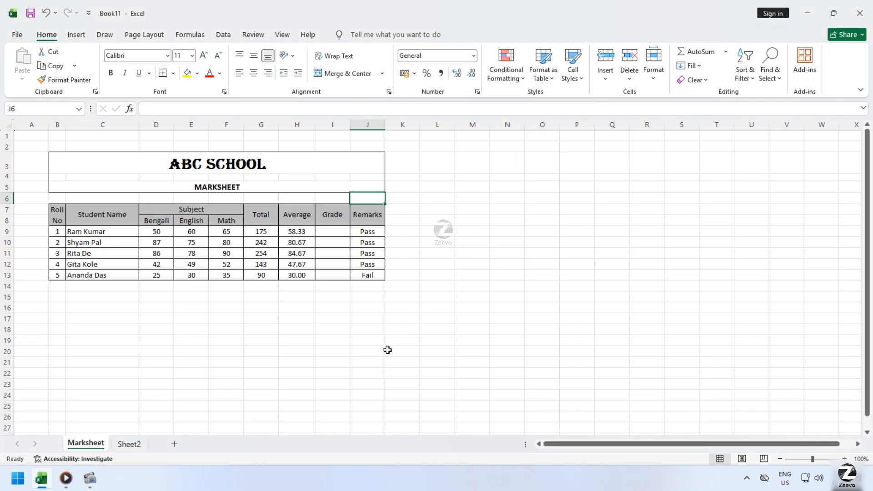
click(750, 81)
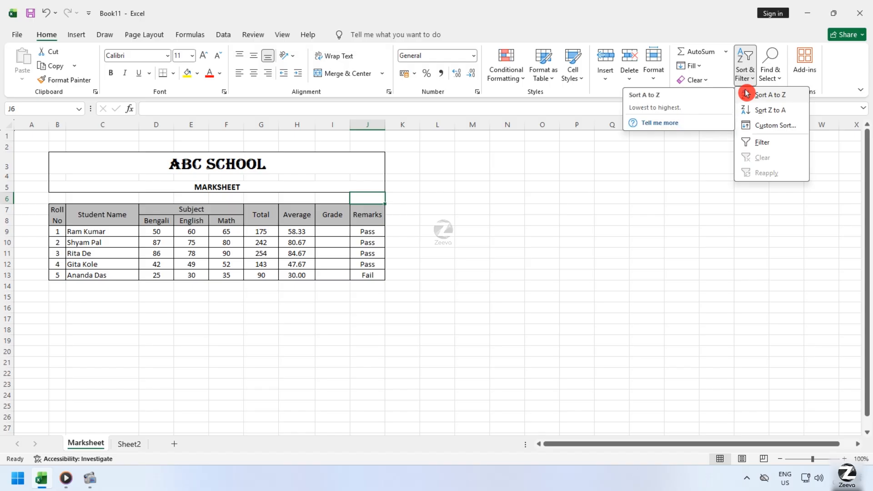
click(707, 298)
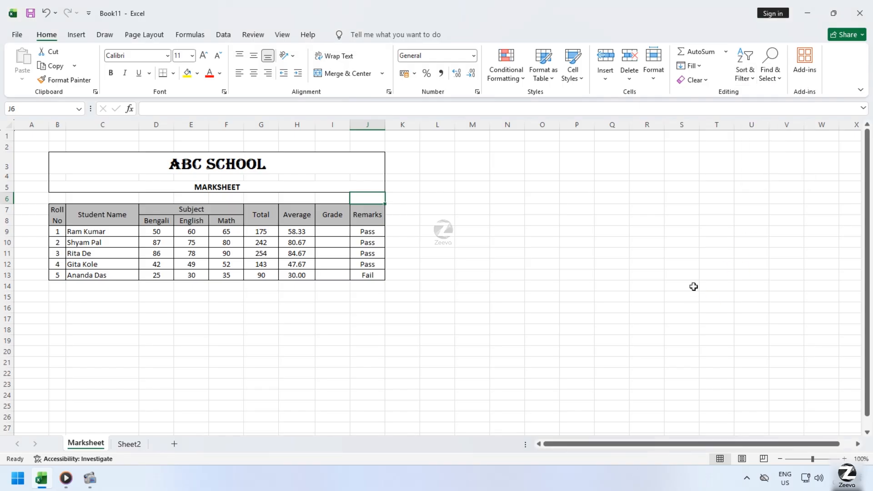
click(432, 283)
Turn on filtering for the marksheet table B7:J13.
drag(63, 212, 384, 269)
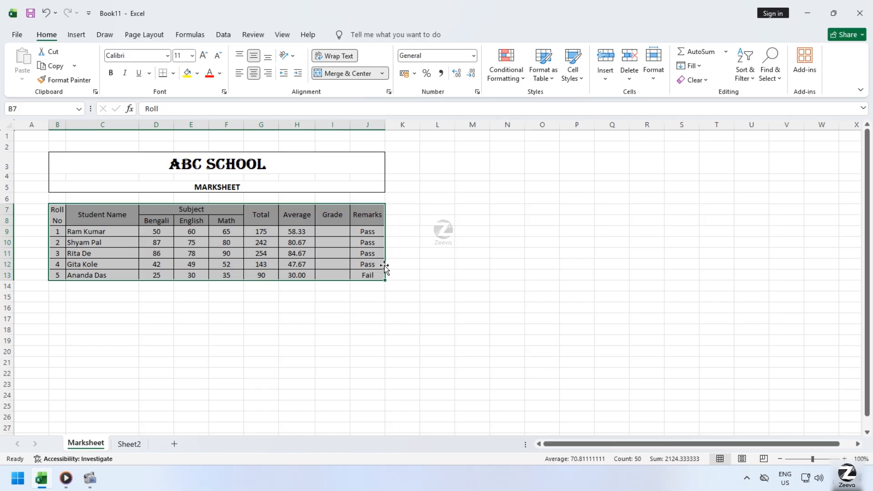
click(753, 71)
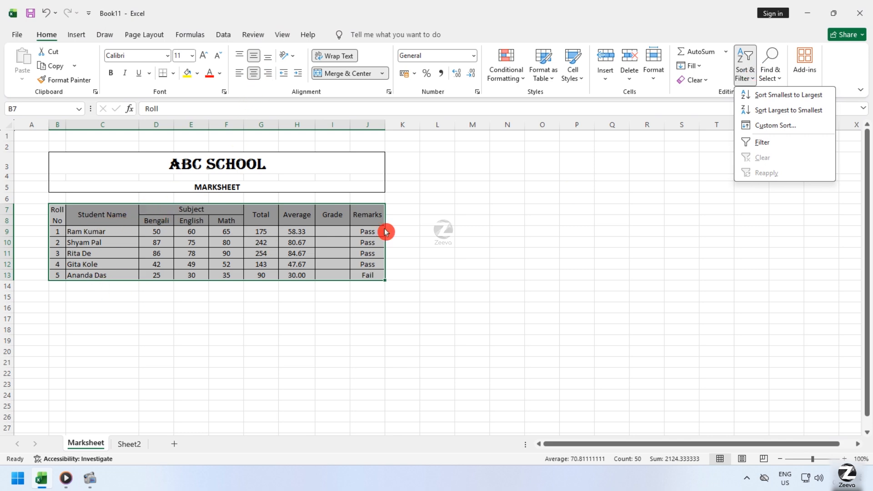
click(770, 147)
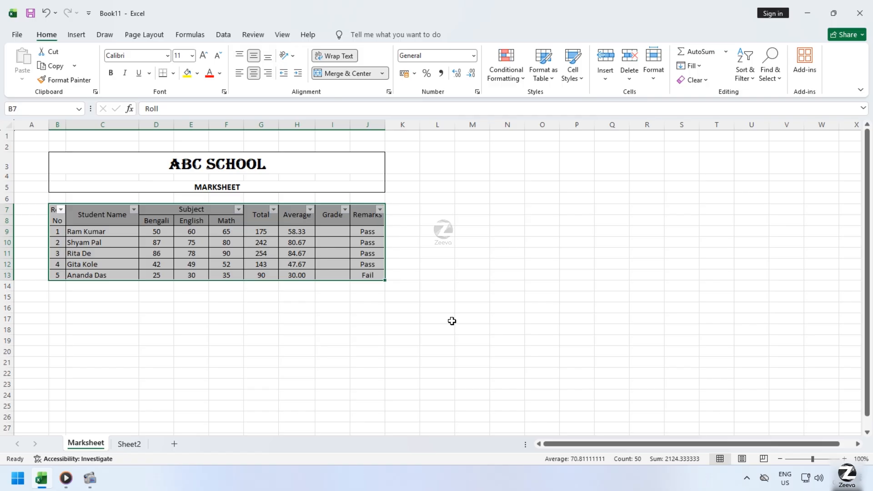
click(309, 324)
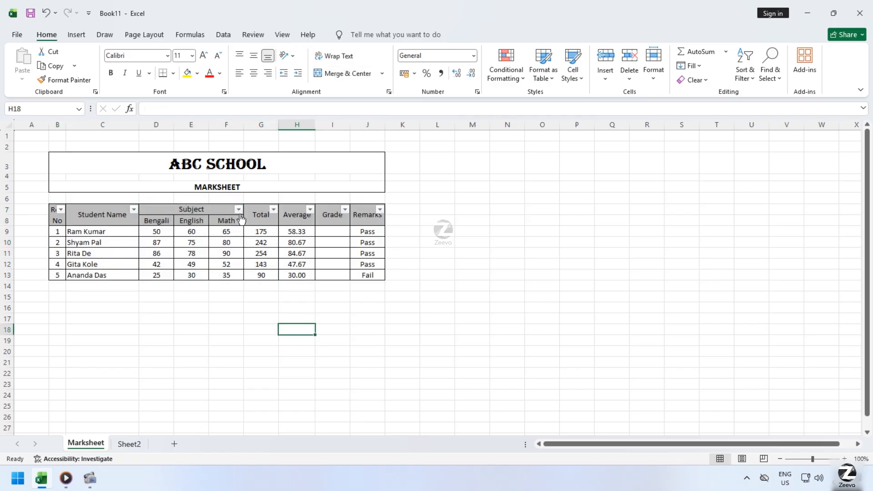
Filter the Student Name column to only the student with roll number 4, and undo that filter.
click(134, 210)
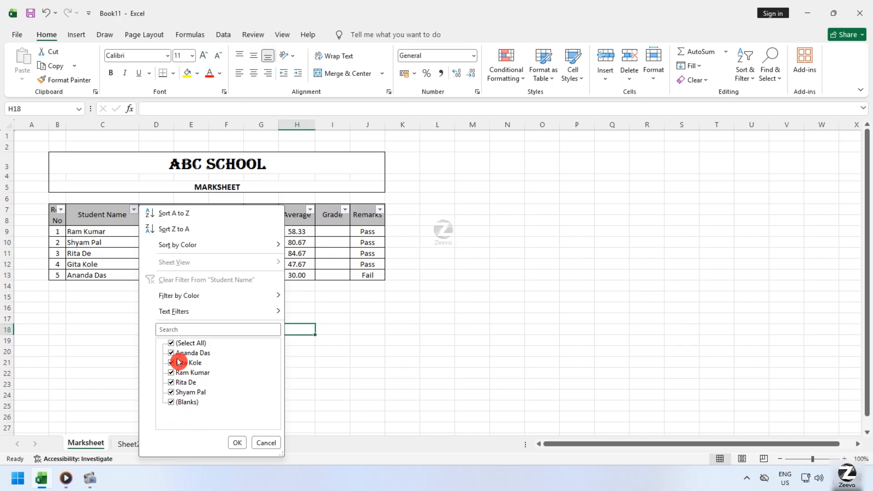
click(172, 343)
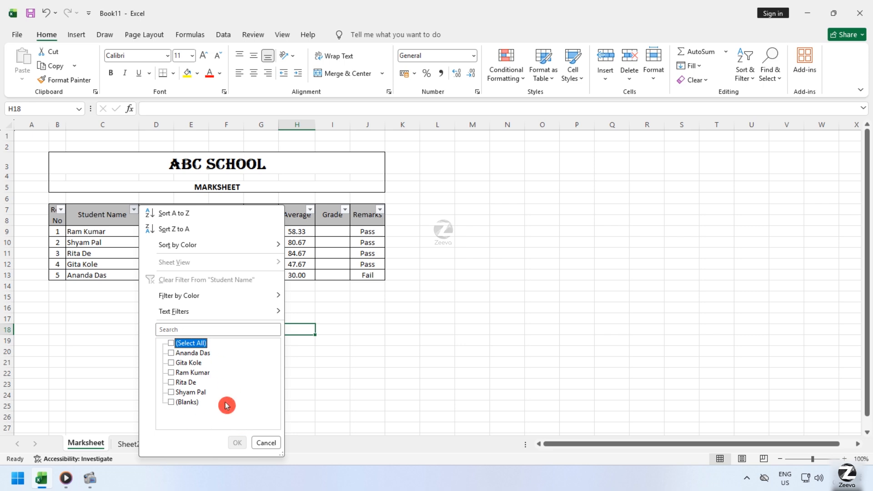
click(201, 364)
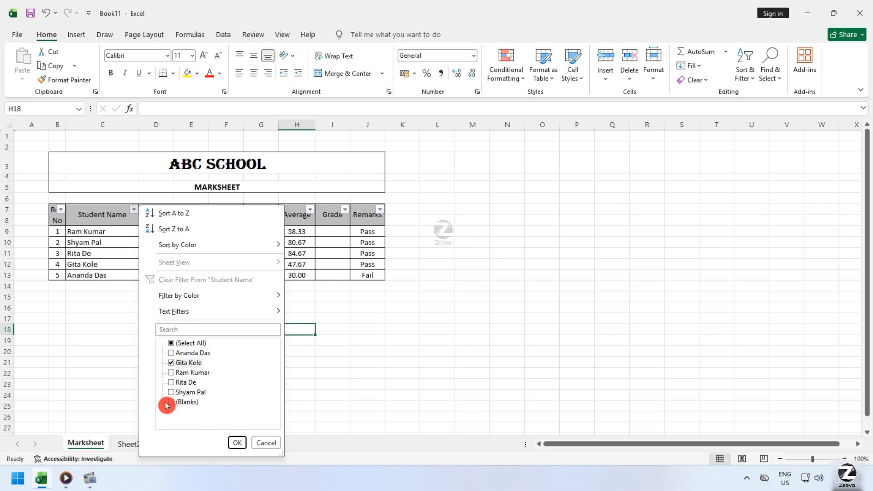
click(236, 443)
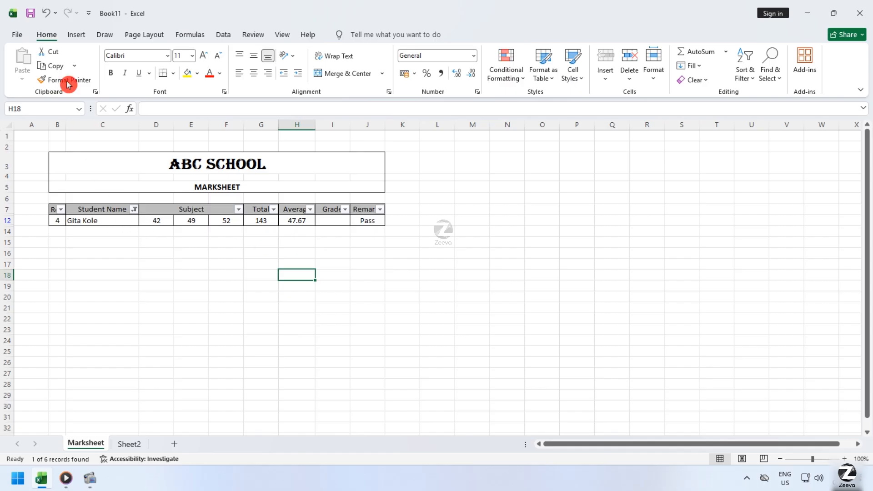
click(46, 13)
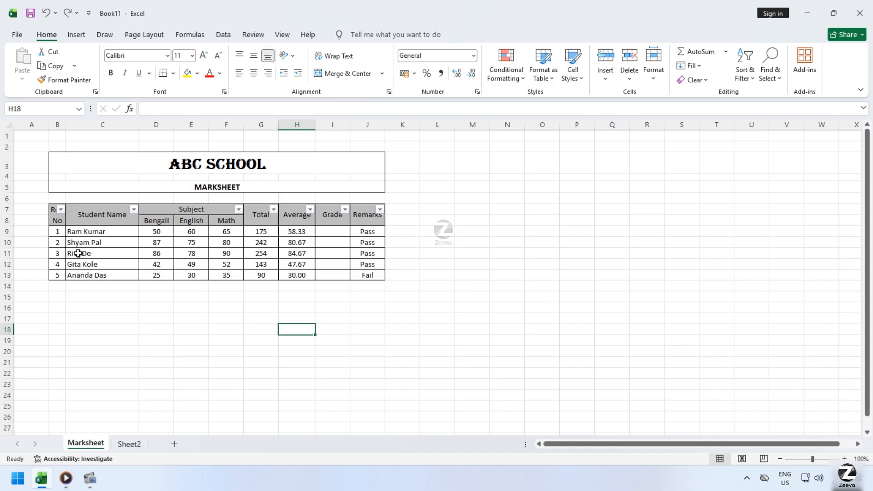
Sort the marksheet table B7:J13 from smallest to largest by roll number.
drag(55, 217, 367, 276)
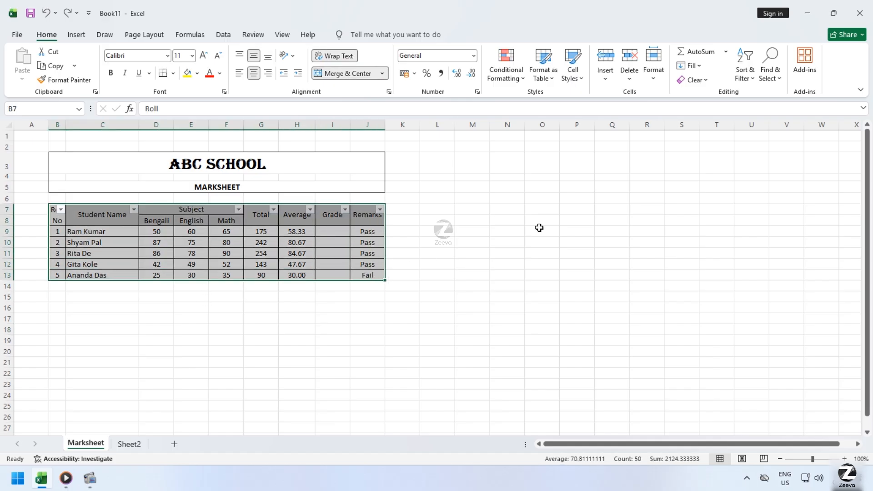
click(745, 71)
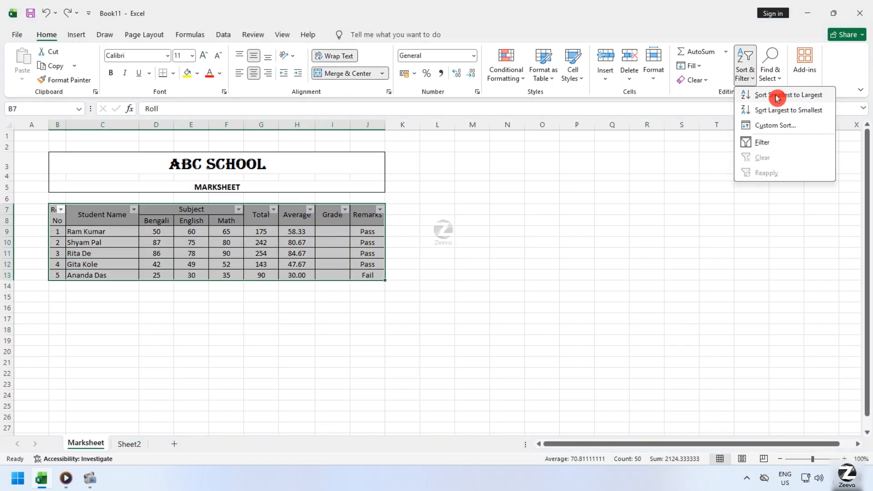
click(769, 96)
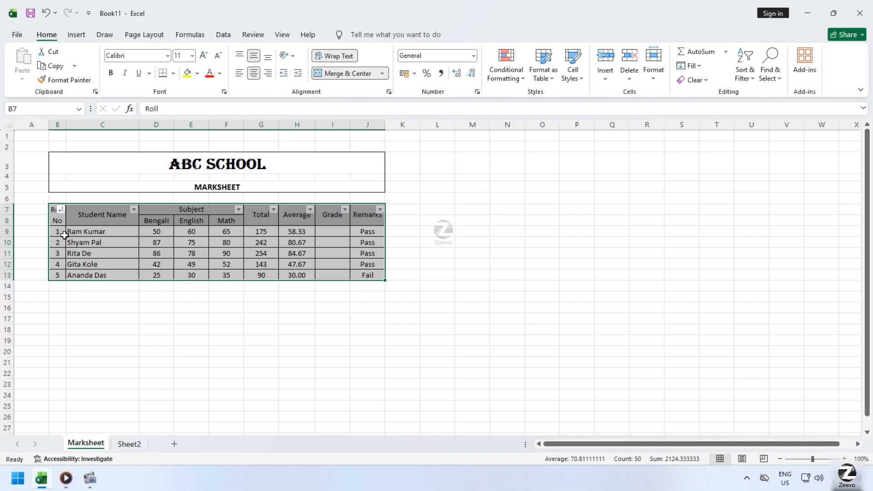
drag(84, 235, 107, 274)
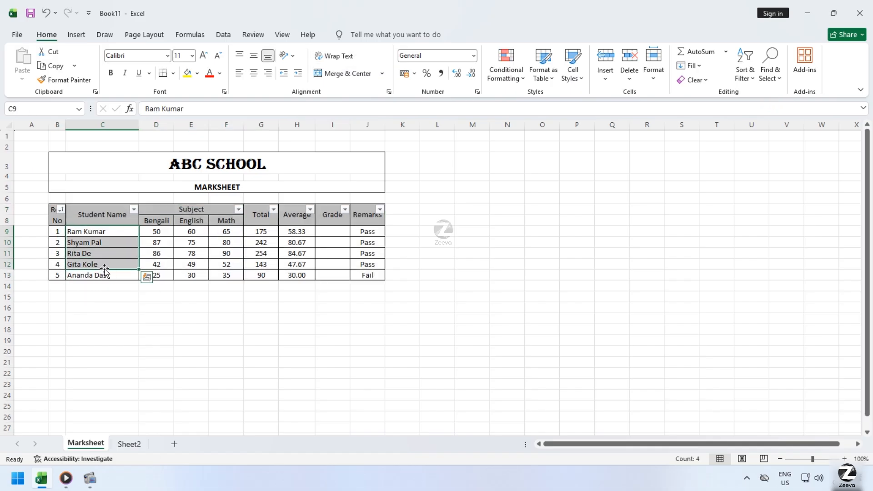
click(99, 294)
drag(75, 231, 97, 275)
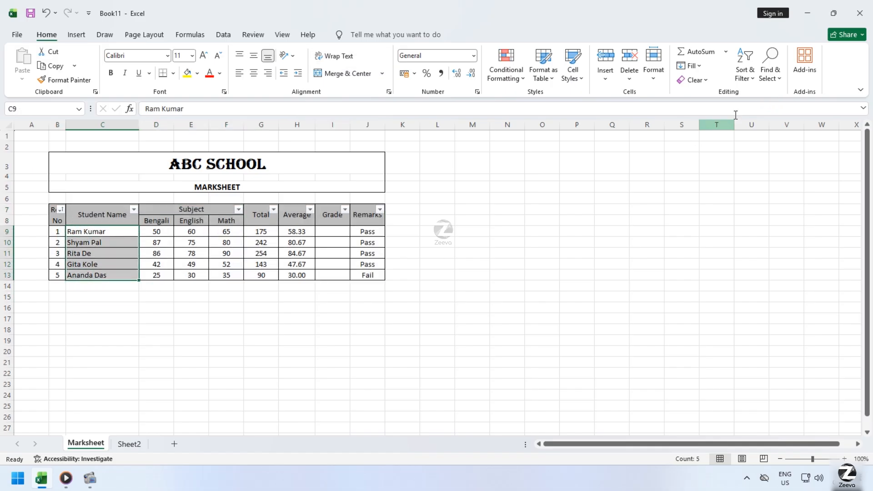
click(743, 82)
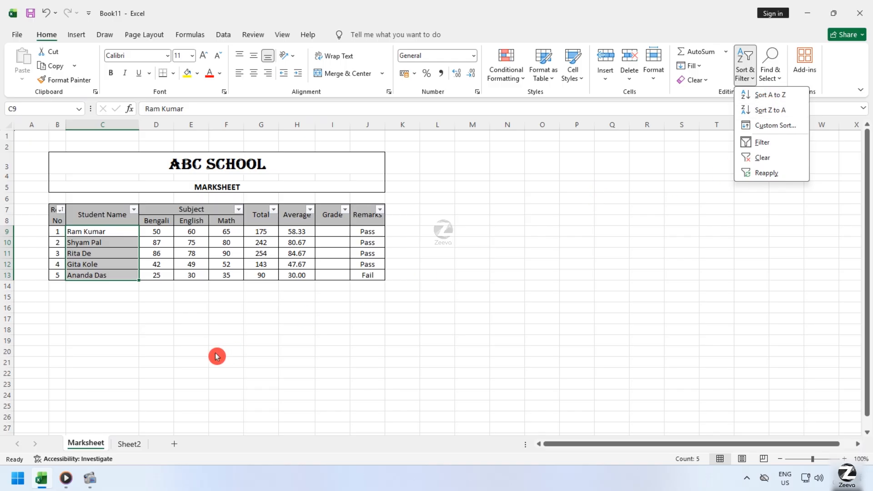
click(152, 302)
click(377, 277)
click(486, 277)
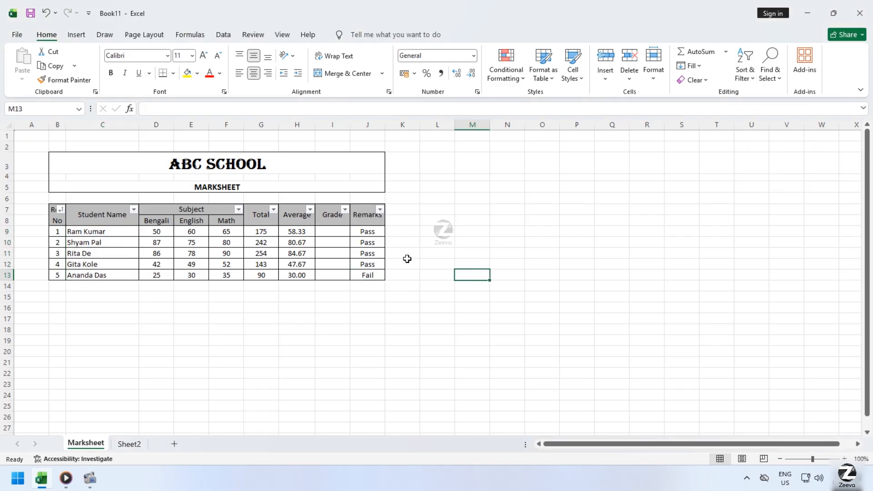
Filter the Remarks column to show only the Fail rows.
click(380, 210)
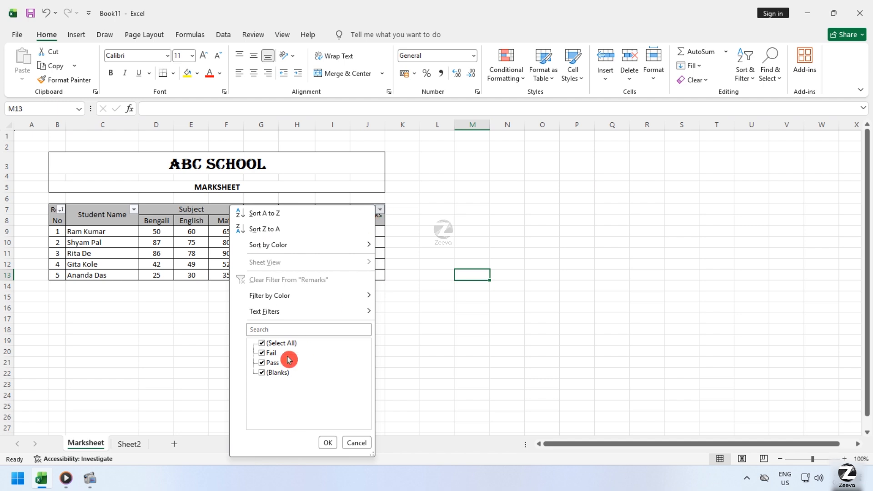
click(264, 343)
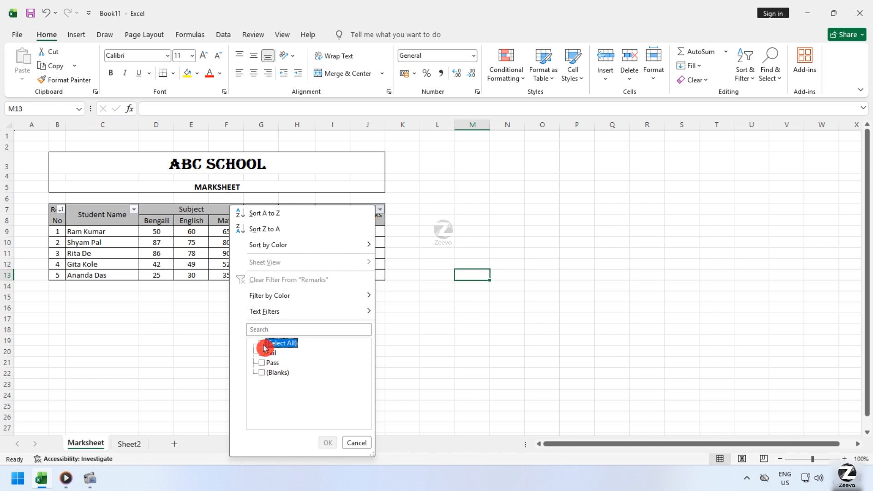
click(262, 353)
click(327, 442)
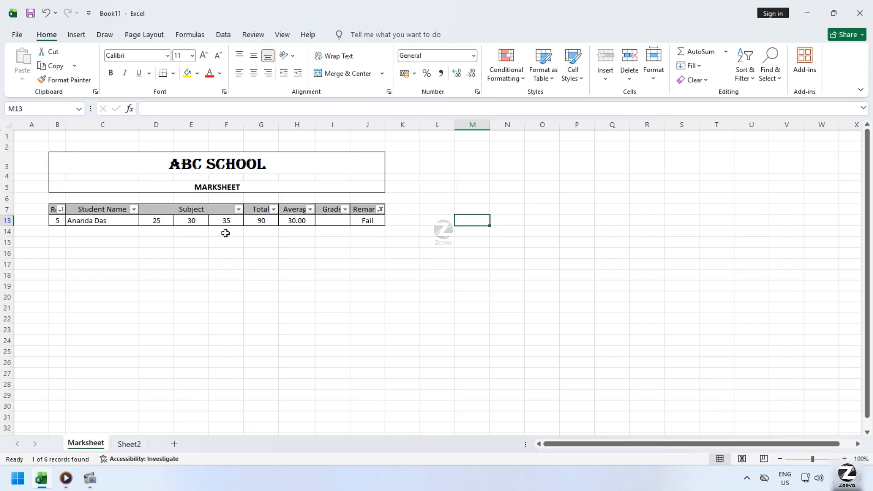
Reselect all values in the Remarks filter to show every student again.
click(379, 209)
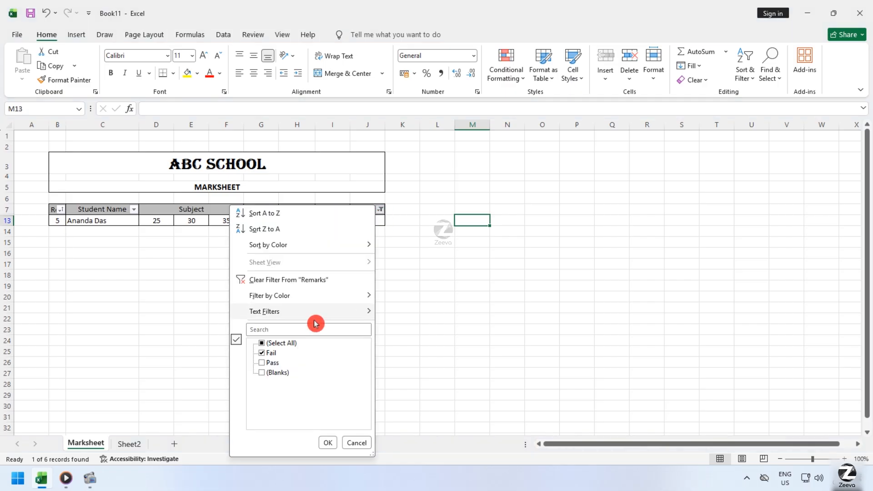
click(279, 344)
click(328, 443)
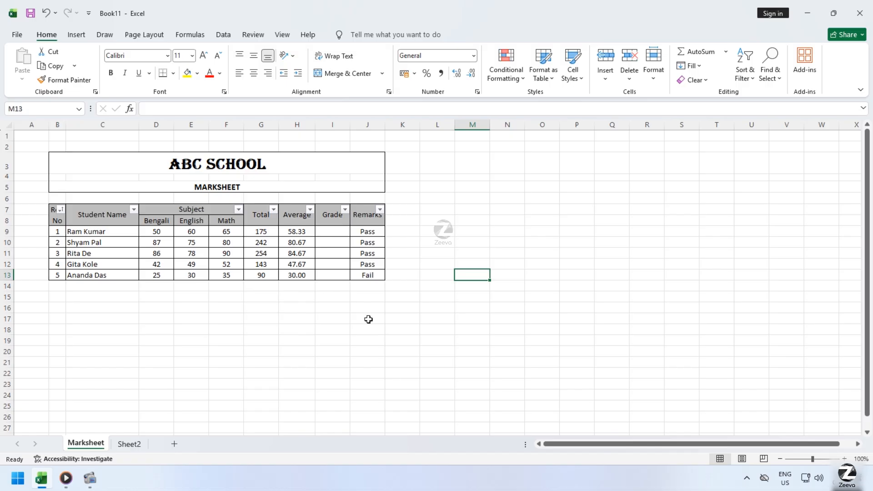
Turn off filtering for the marksheet table B7:J13.
drag(58, 216, 362, 277)
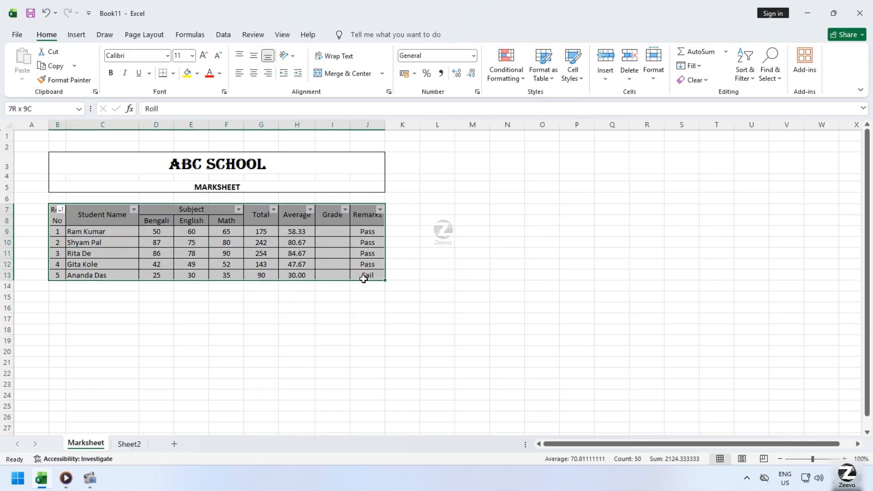
click(740, 84)
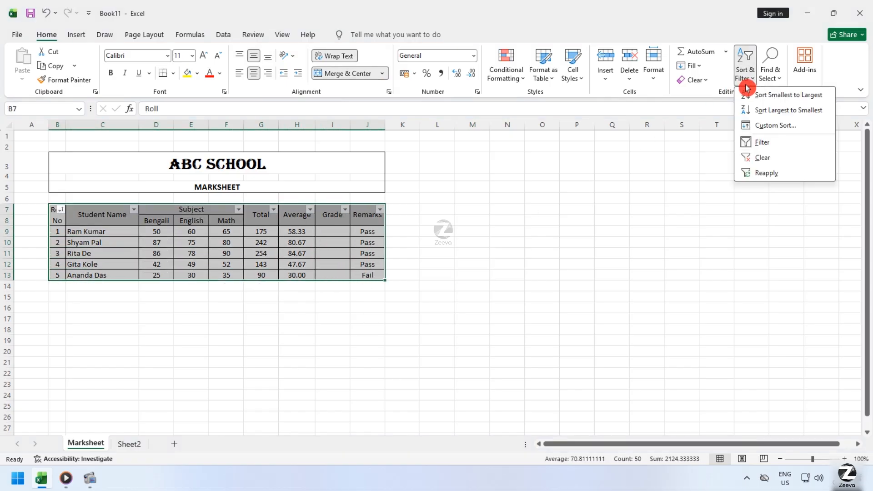
click(766, 145)
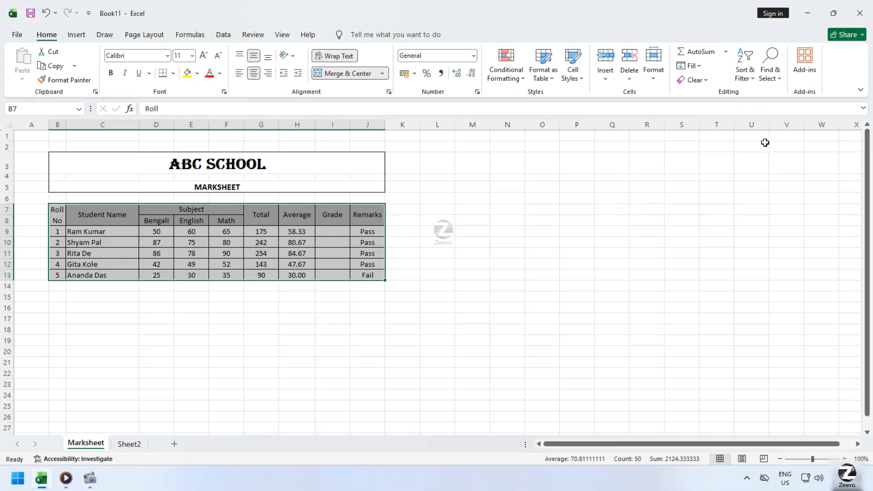
click(398, 314)
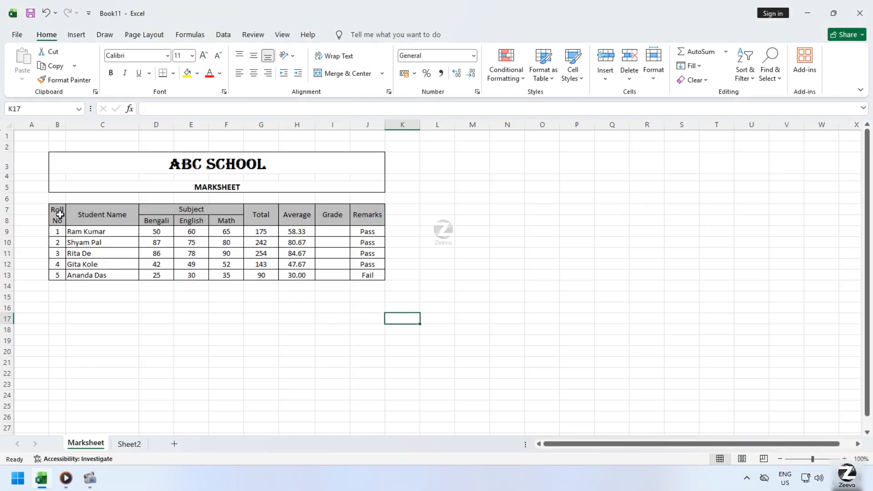
Compare the Marksheet table's header layout in B7:J8 with the single-row headings of the table on Sheet2.
drag(60, 215, 359, 274)
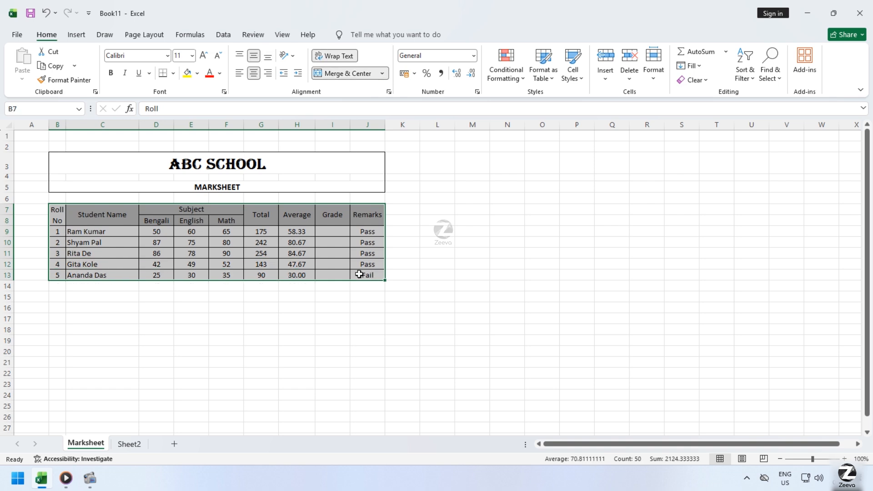
click(98, 215)
click(399, 296)
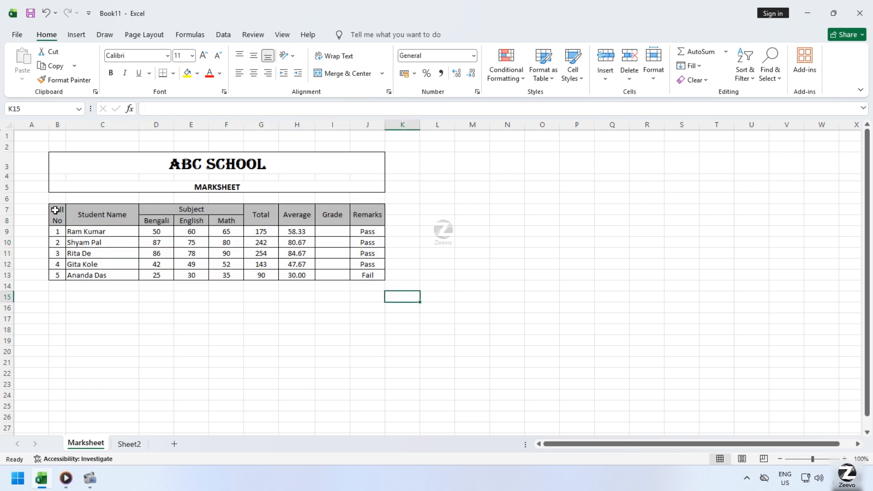
drag(55, 210, 362, 274)
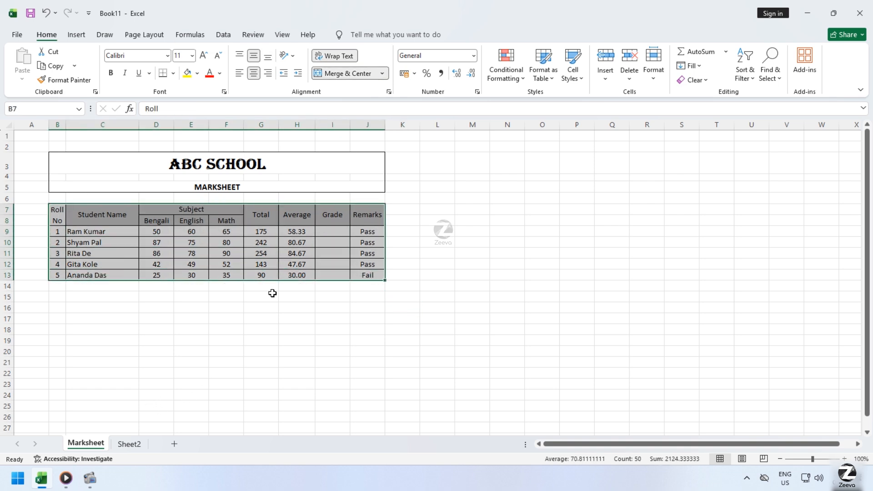
click(133, 444)
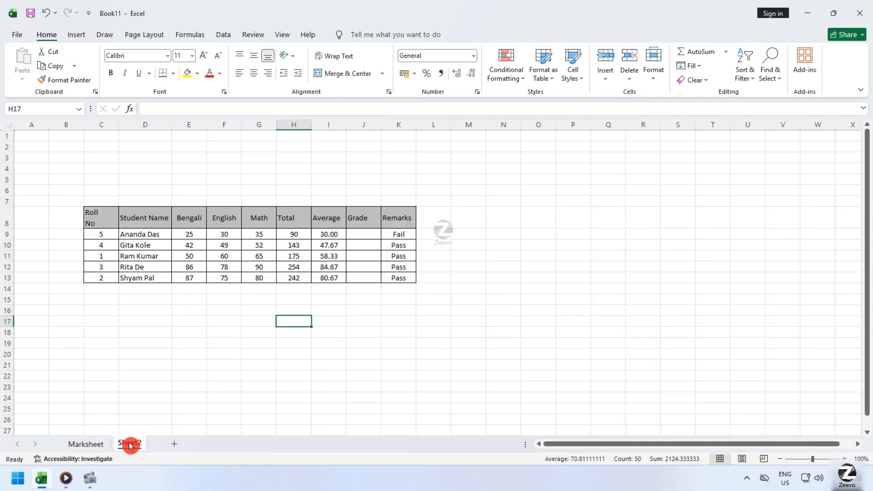
drag(100, 222, 390, 275)
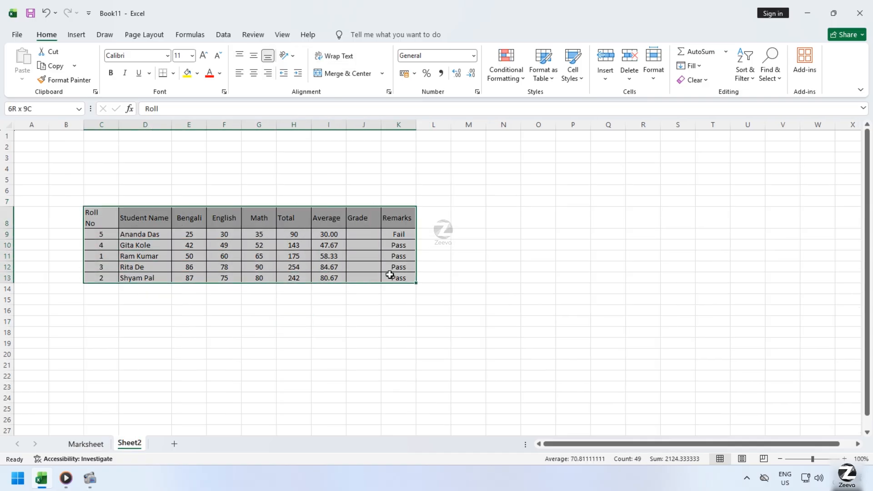
click(142, 218)
click(189, 188)
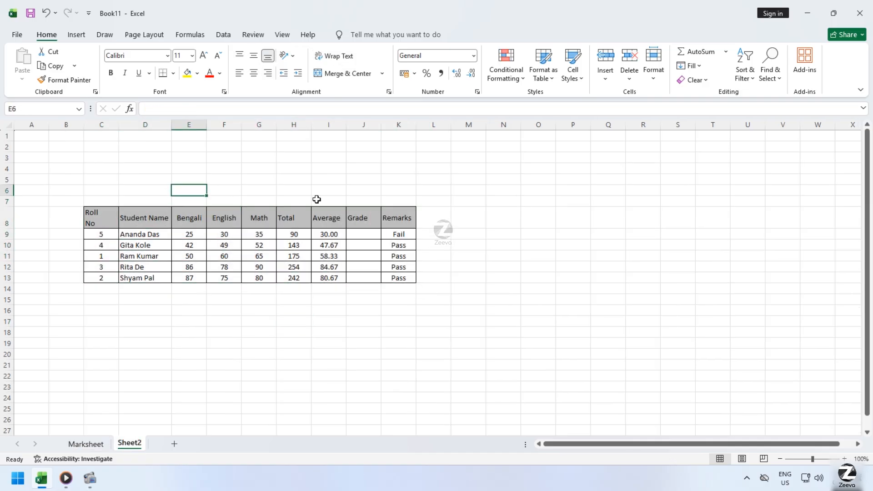
click(320, 200)
click(394, 201)
click(192, 201)
click(344, 209)
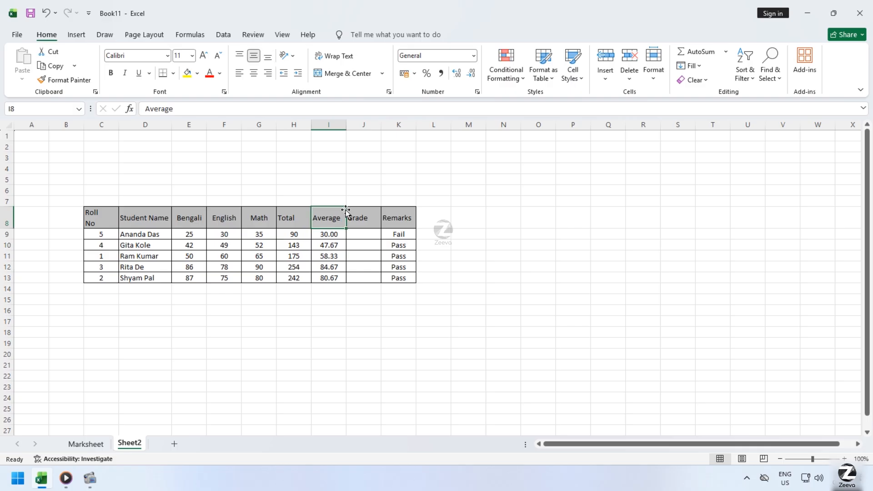
click(456, 288)
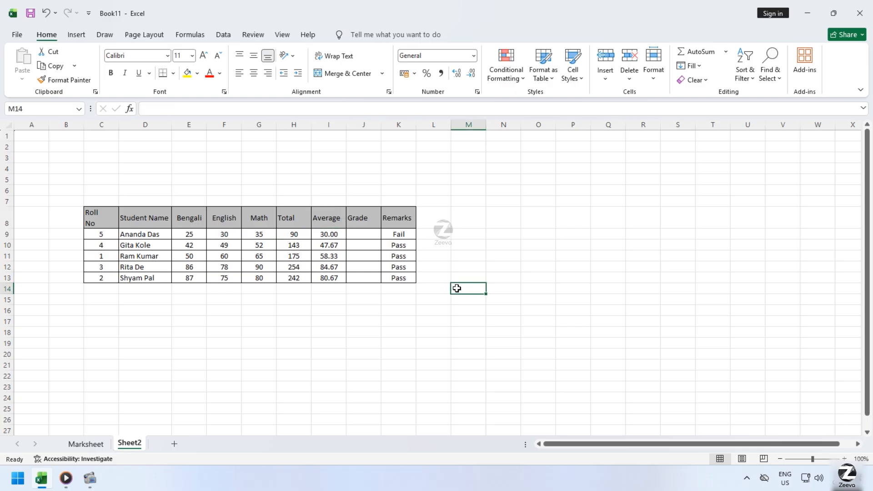
Delete the empty Grade column J from the table on Sheet2.
click(369, 124)
right_click(371, 125)
click(404, 252)
click(500, 341)
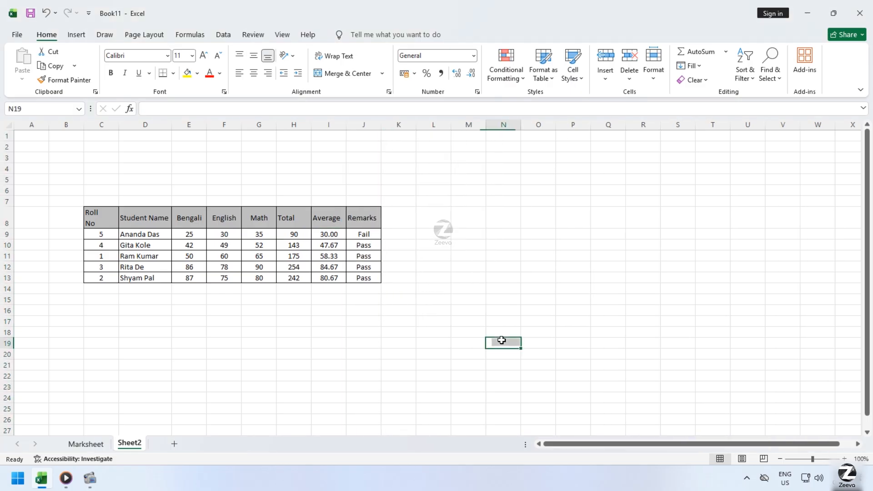
drag(112, 223, 364, 286)
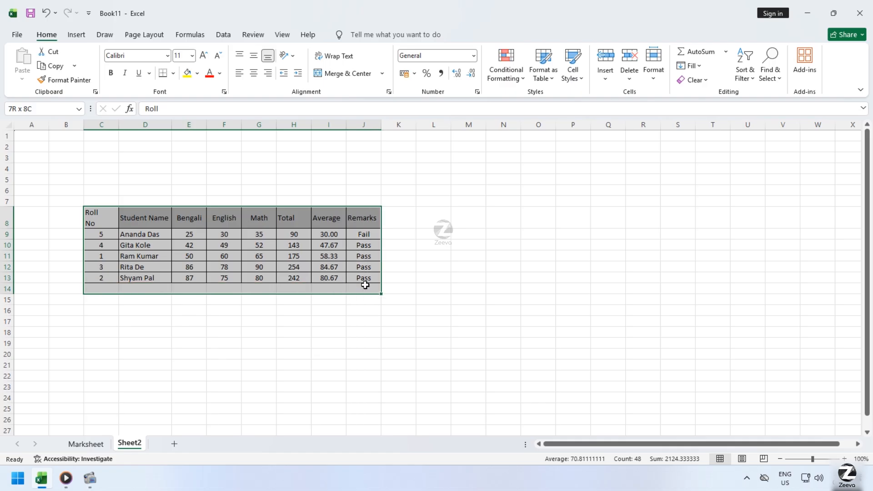
click(364, 289)
click(103, 225)
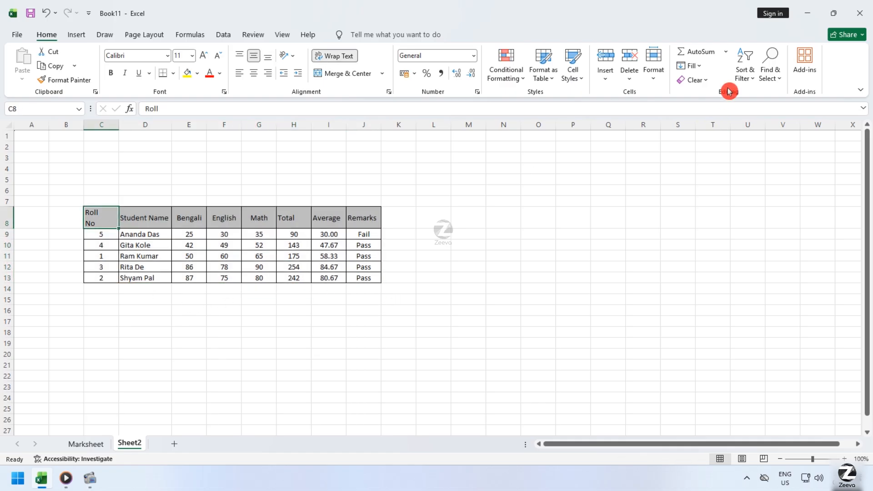
click(743, 73)
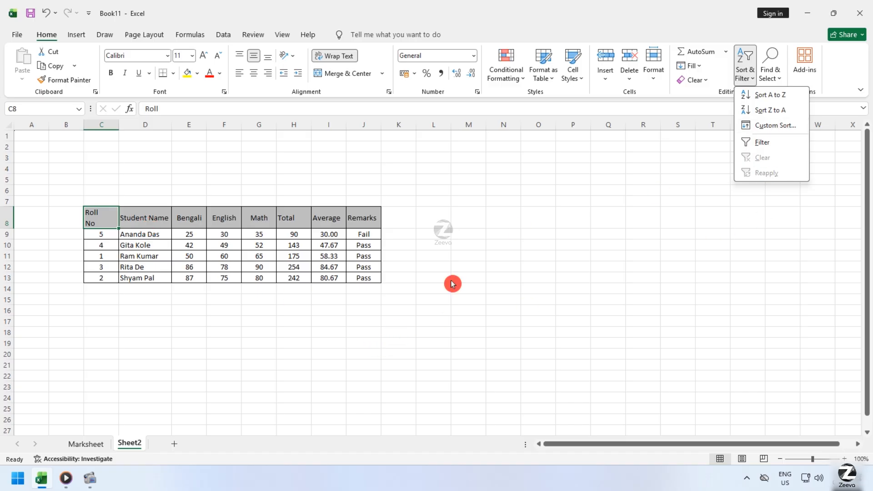
click(323, 335)
Start a custom sort on the Sheet2 table C8:J13 and remove its secondary Math sort level.
drag(104, 220, 374, 282)
click(745, 68)
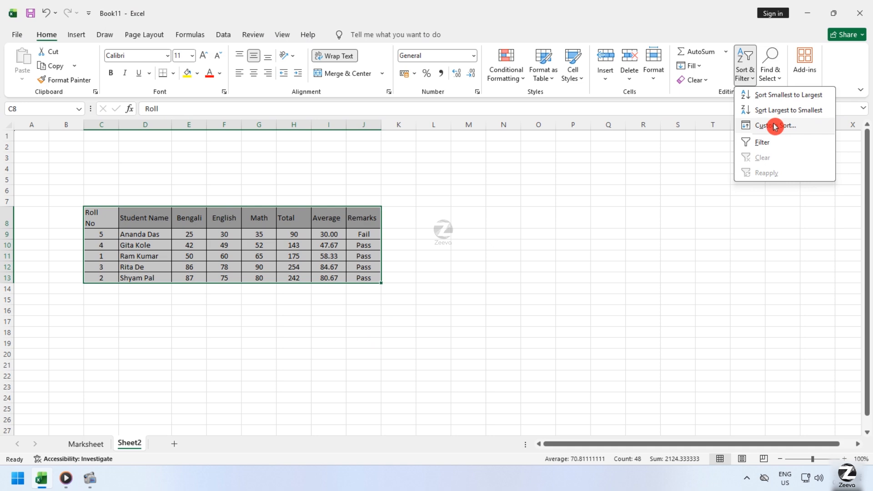
click(807, 128)
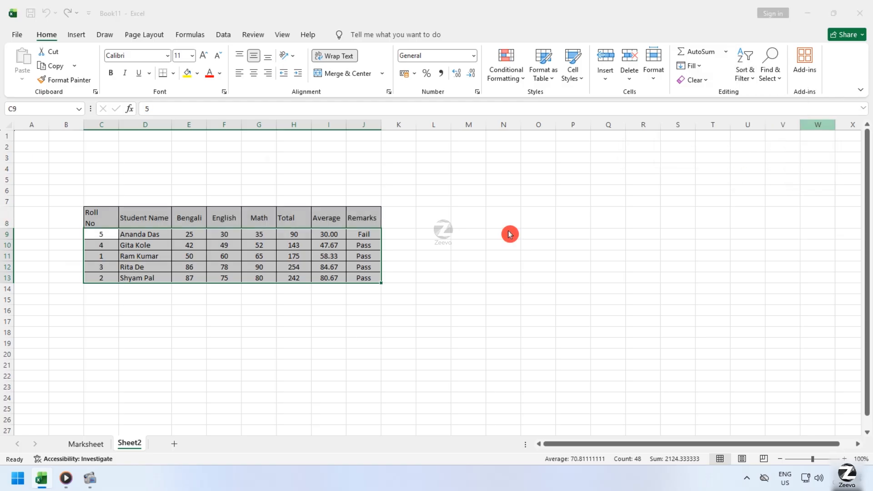
drag(185, 132, 616, 191)
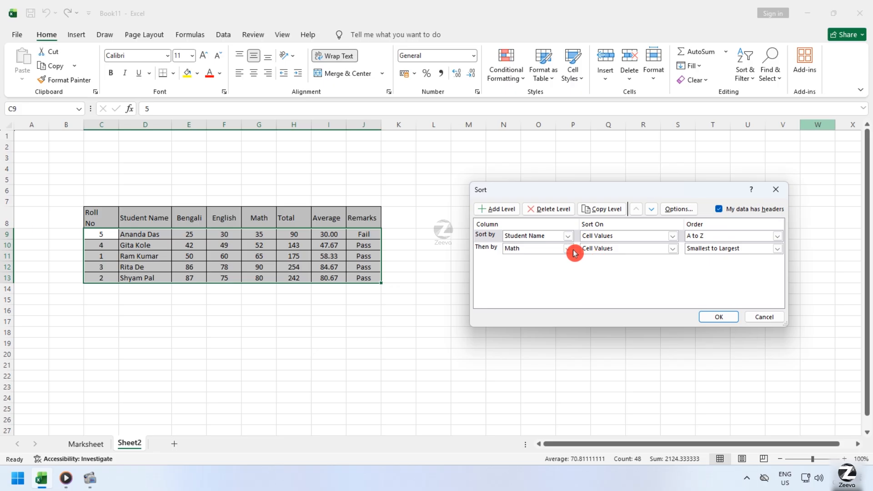
click(495, 247)
click(550, 214)
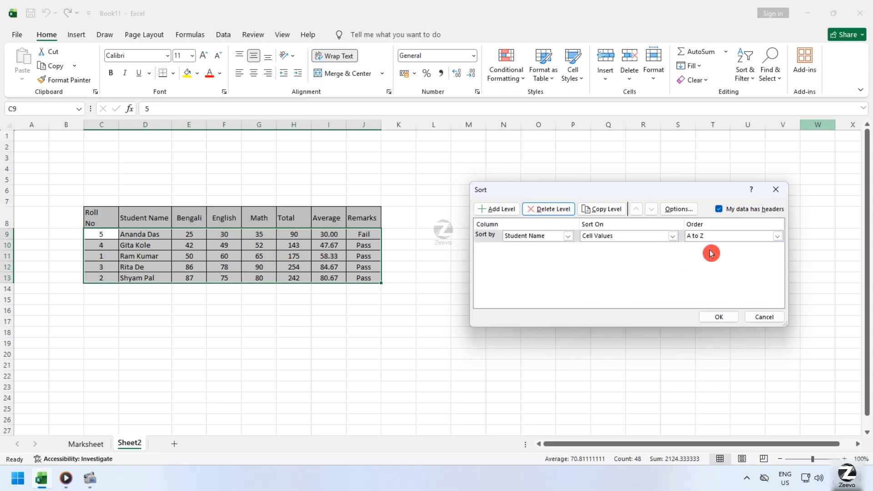
Add a second sort level on Math cell values ordered Largest to Smallest below the Student Name level, and apply the sort.
click(502, 210)
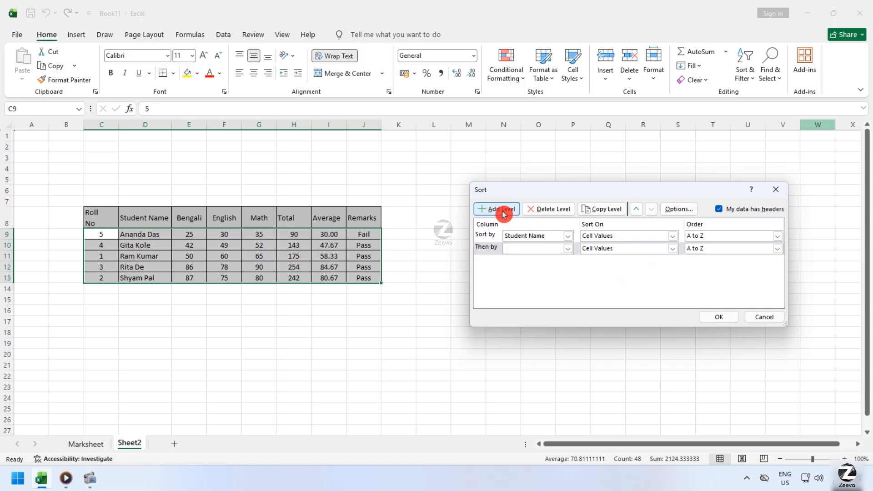
click(568, 248)
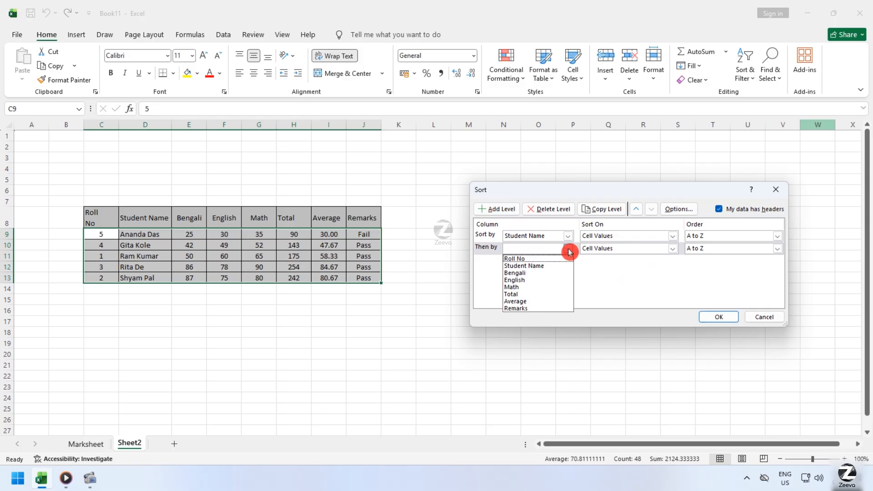
click(529, 288)
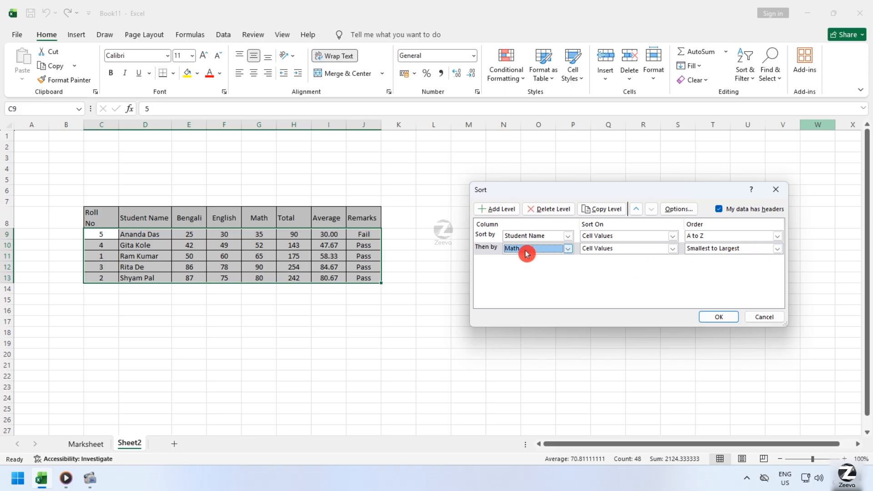
click(707, 255)
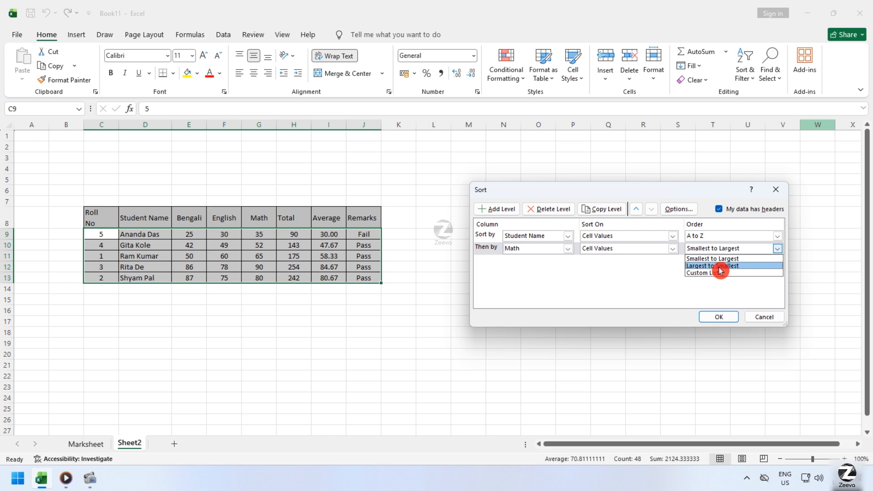
click(753, 266)
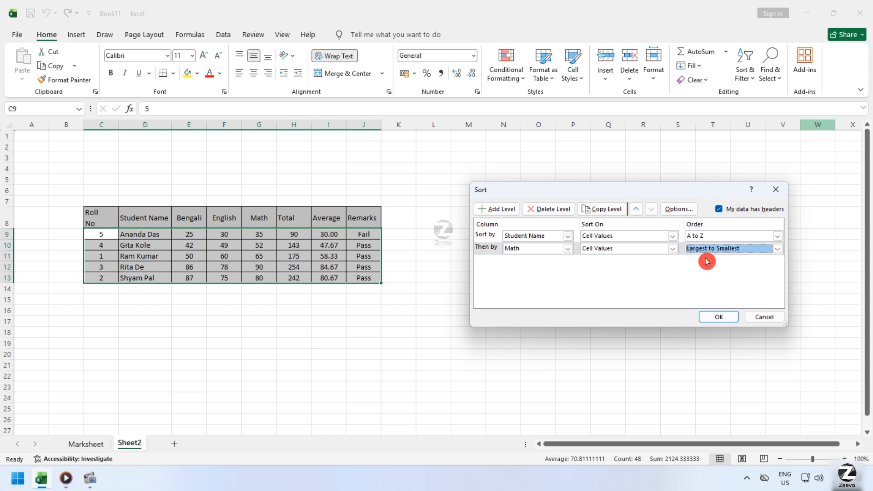
click(718, 316)
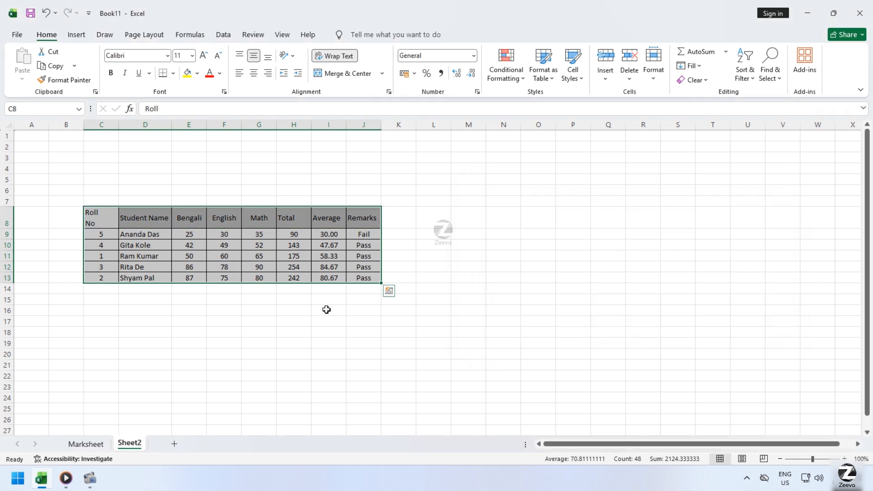
Examine the order of the student names and the Math marks G9:G13 in the sorted Sheet2 table.
click(208, 328)
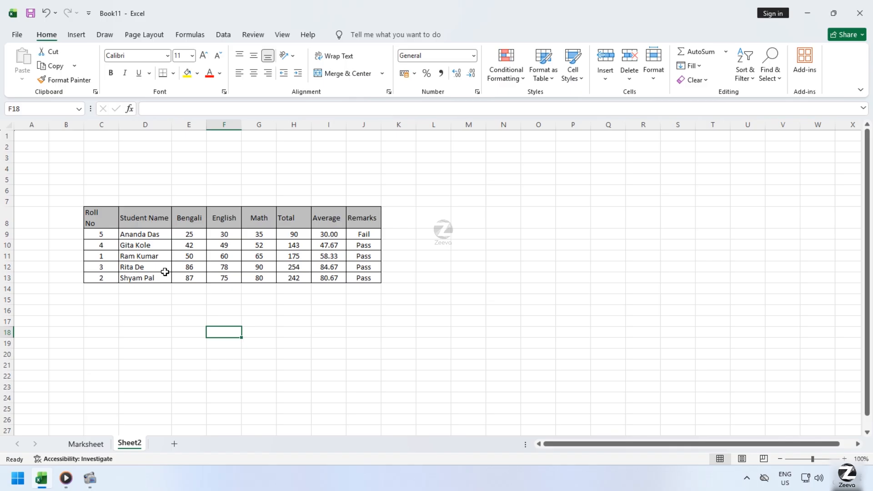
click(148, 234)
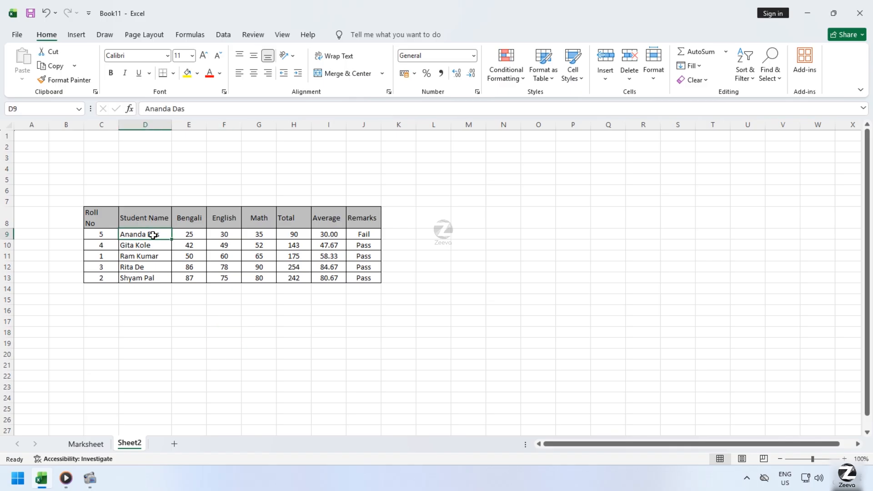
click(261, 233)
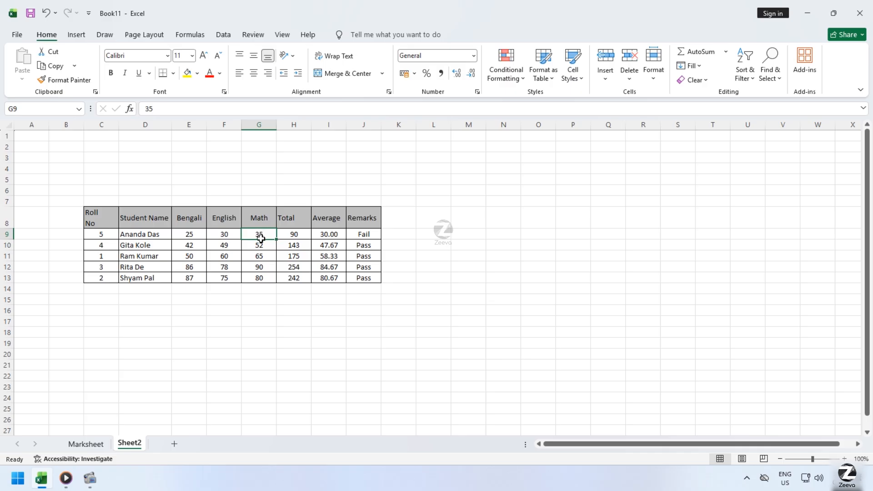
drag(261, 238, 261, 277)
click(262, 234)
drag(261, 233, 263, 275)
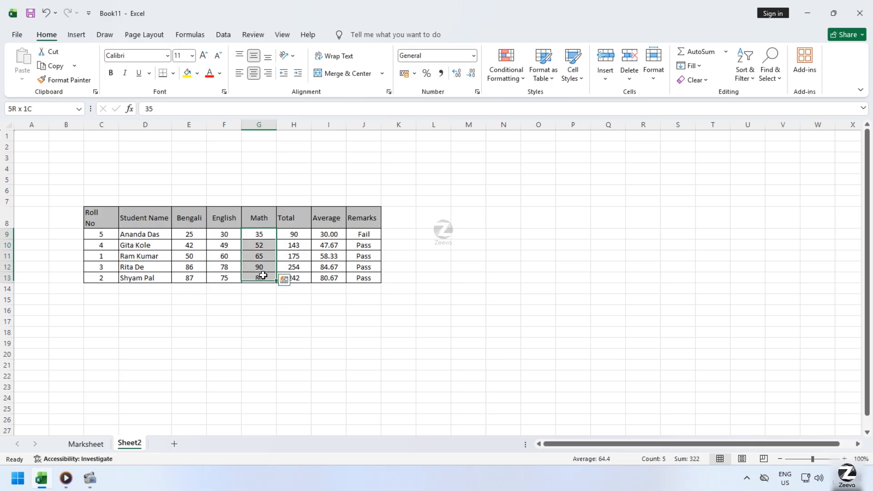
click(158, 235)
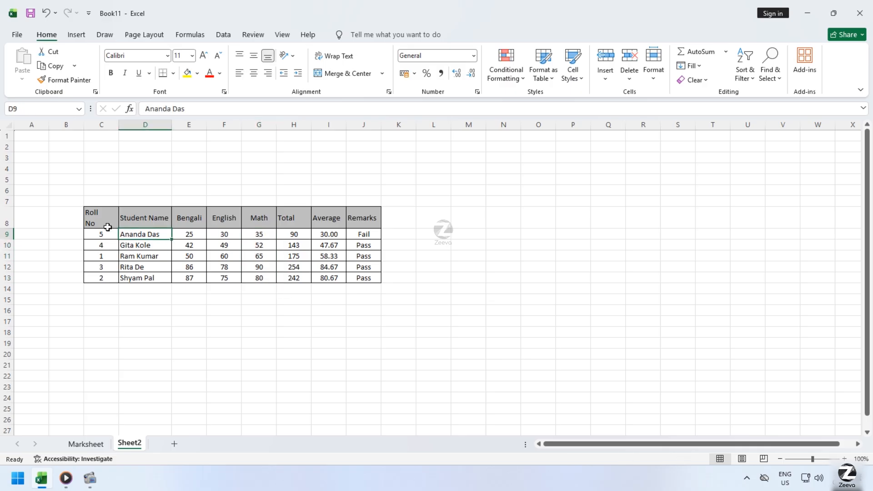
Remove both custom sort levels for C9:J13, add a blank level, and discard these sort changes.
drag(108, 231, 363, 279)
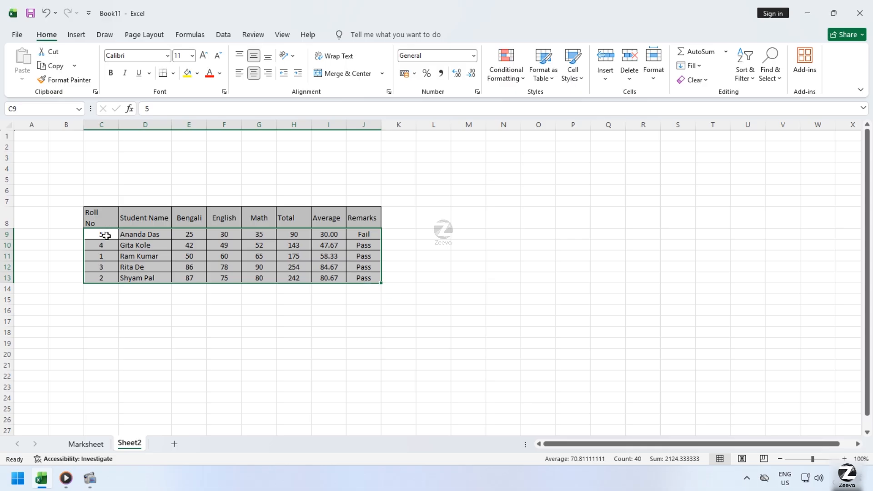
click(237, 259)
drag(115, 230, 354, 278)
click(749, 83)
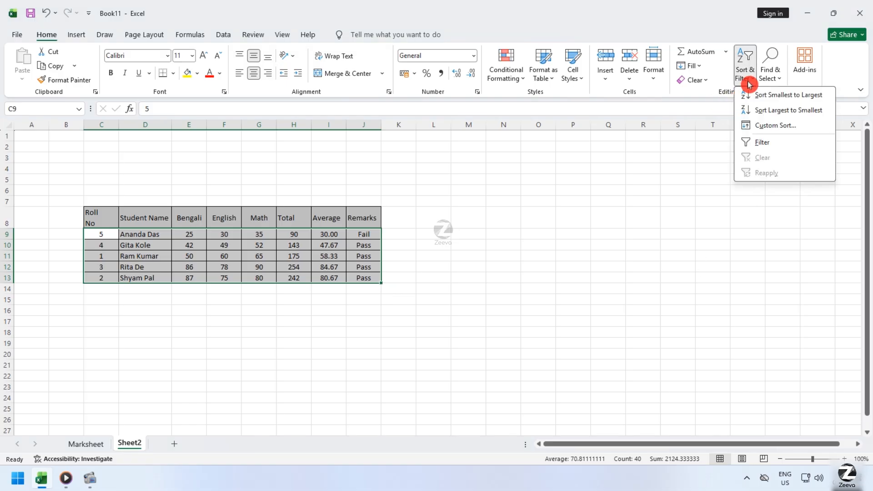
click(773, 127)
click(540, 248)
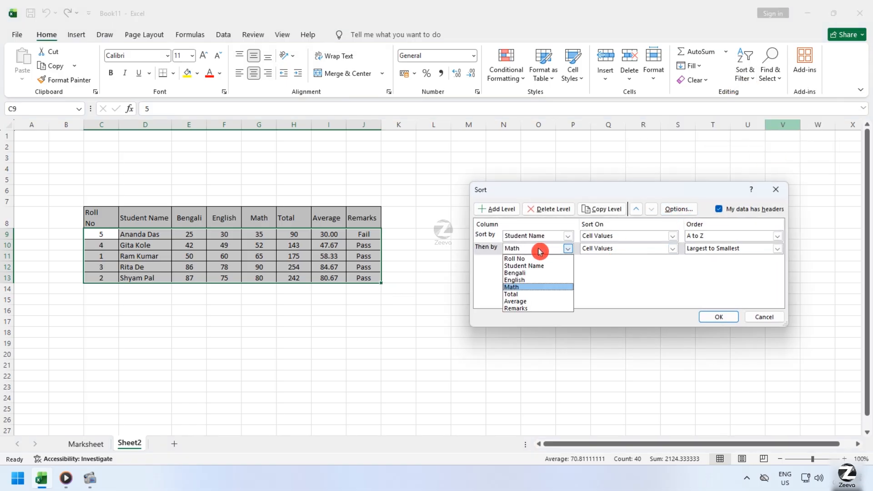
click(501, 250)
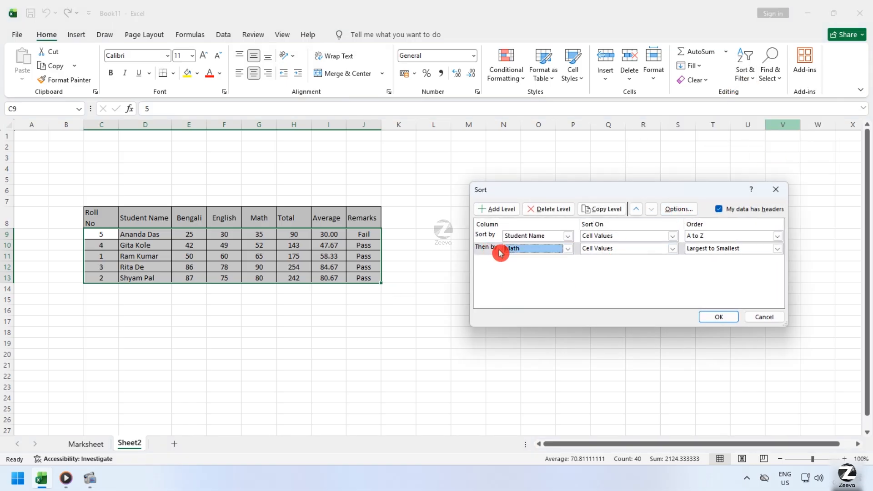
click(550, 210)
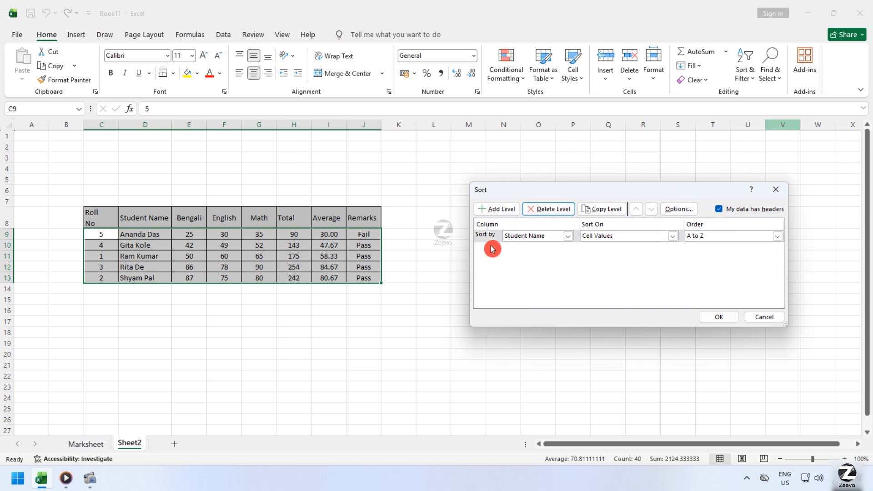
click(549, 212)
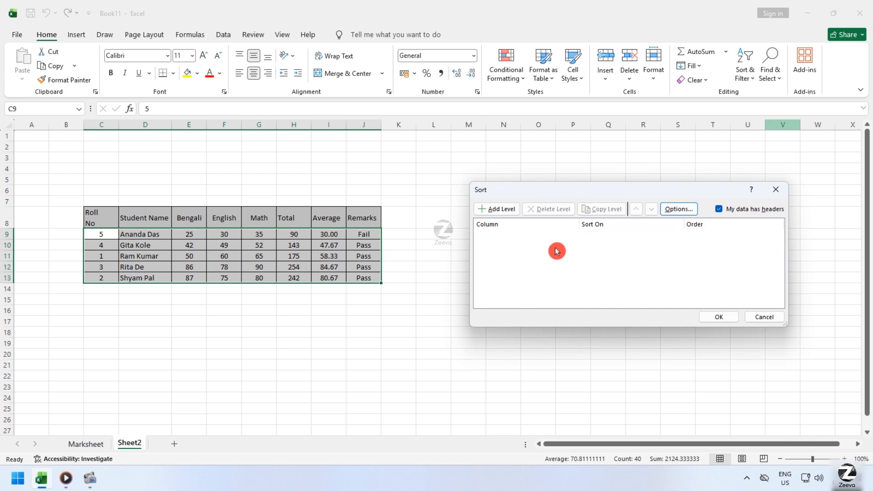
click(487, 209)
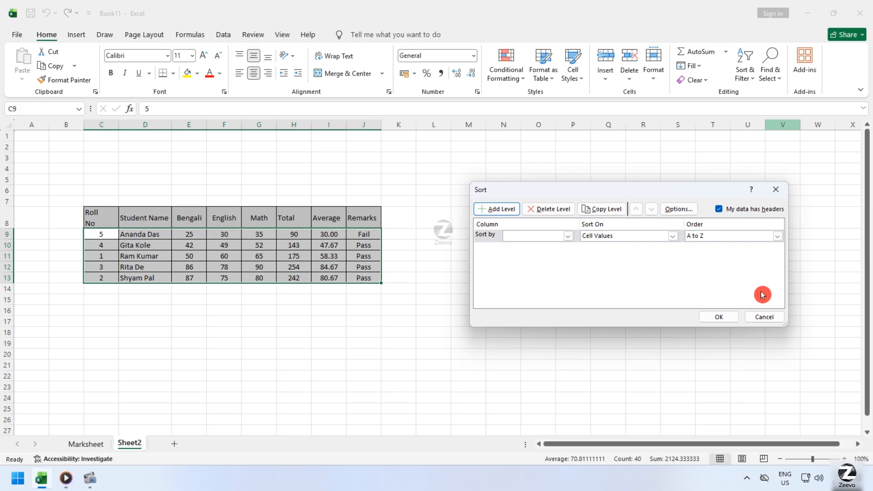
click(763, 317)
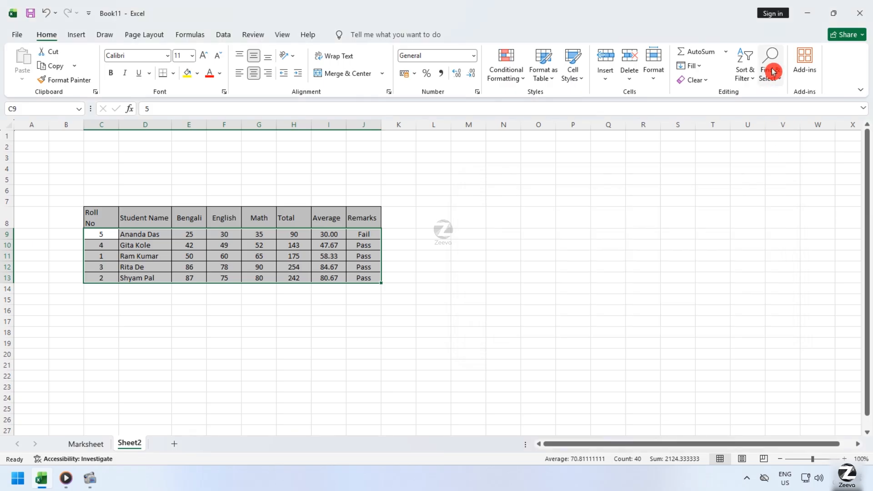
Search Sheet2 for the value 90 with Find, jump to the matching cell, and close the search.
click(773, 70)
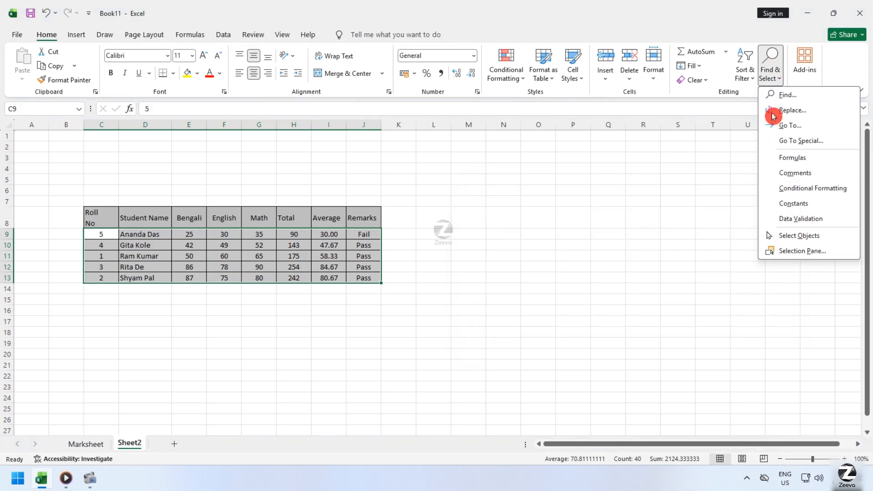
click(764, 71)
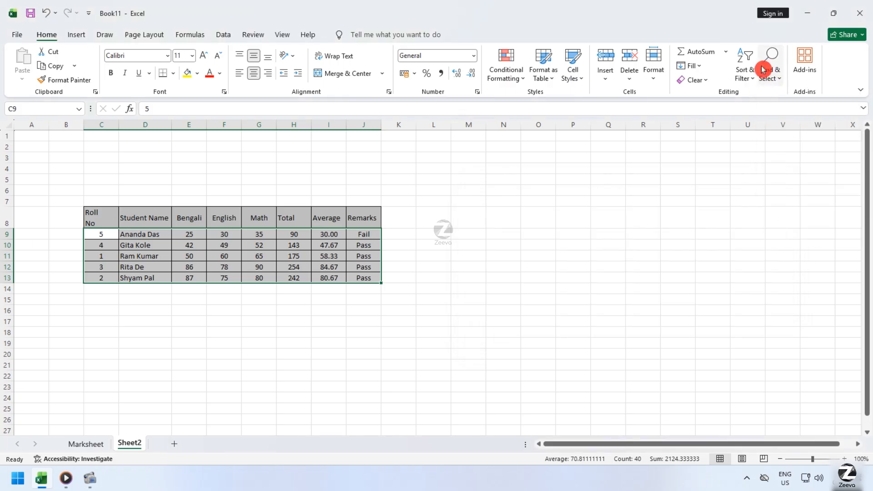
click(587, 312)
key(ctrl+f)
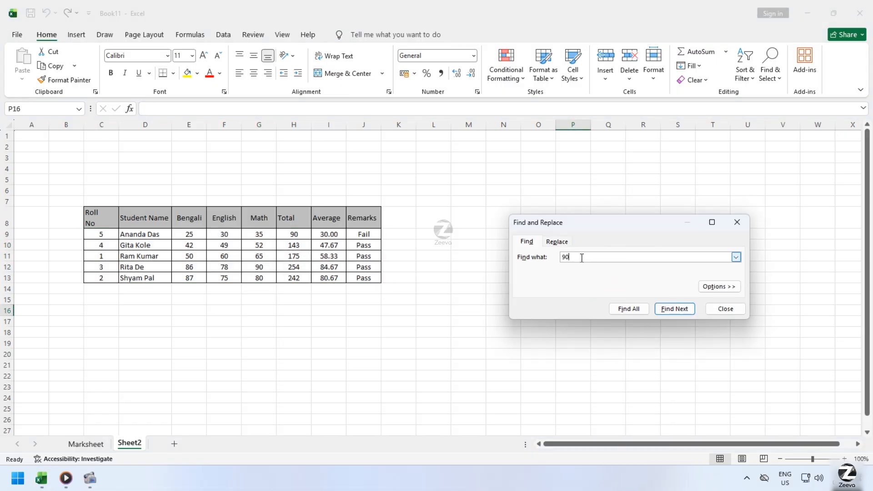
key(Return)
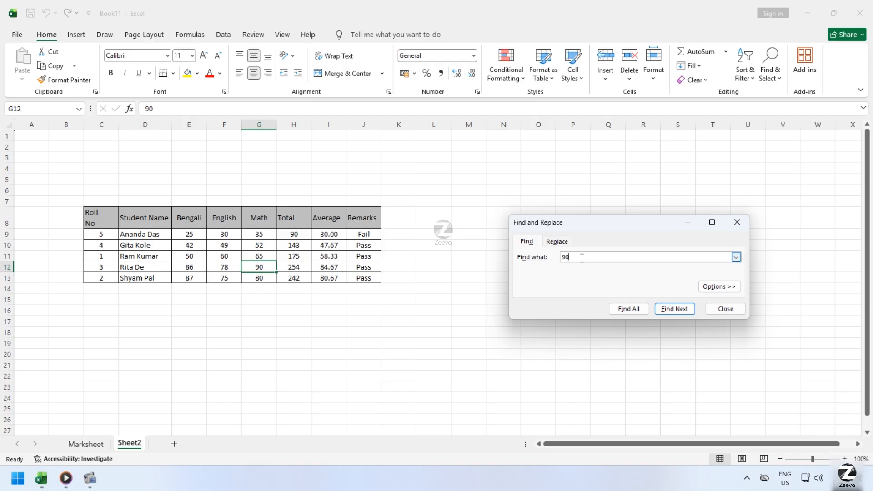
click(725, 308)
click(224, 320)
Browse the list of popular add-ins offered for the workbook.
click(804, 70)
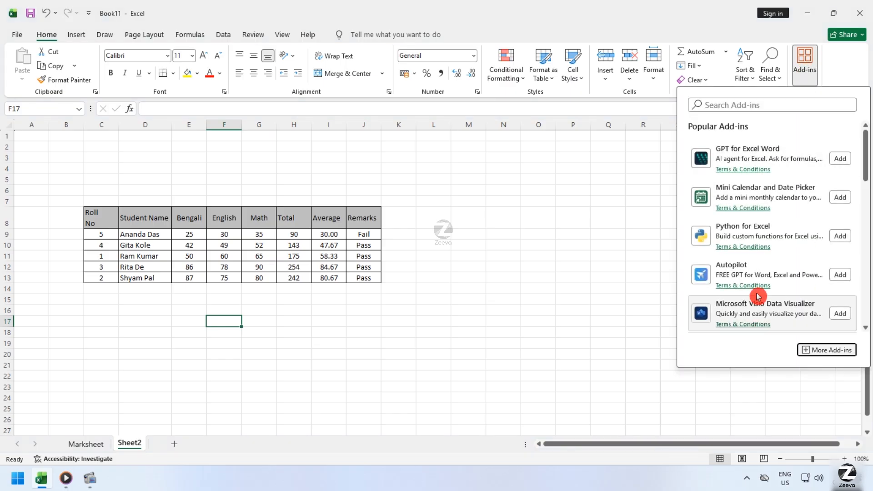
scroll(756, 255, down, 3)
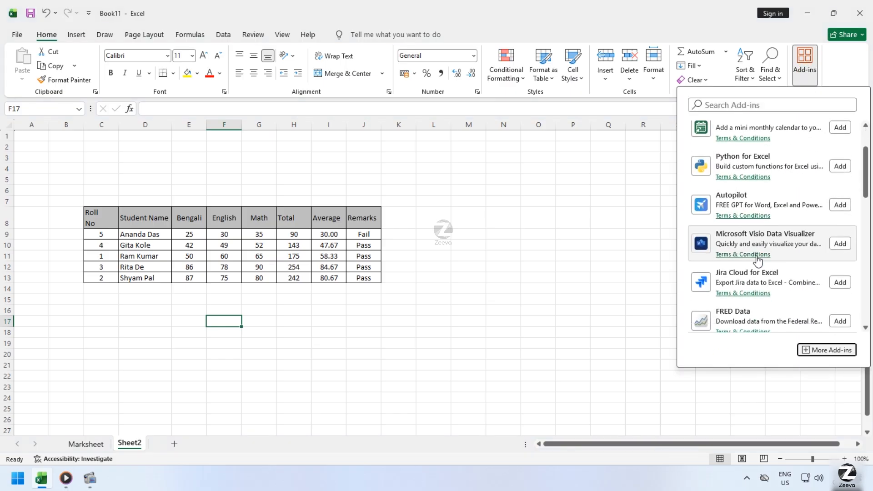
scroll(757, 262, up, 2)
scroll(756, 269, down, 6)
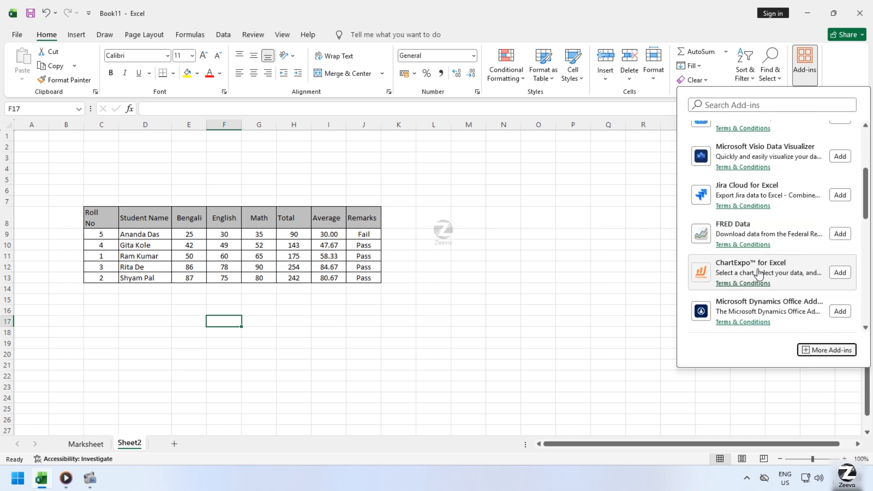
scroll(763, 275, up, 2)
scroll(762, 275, up, 6)
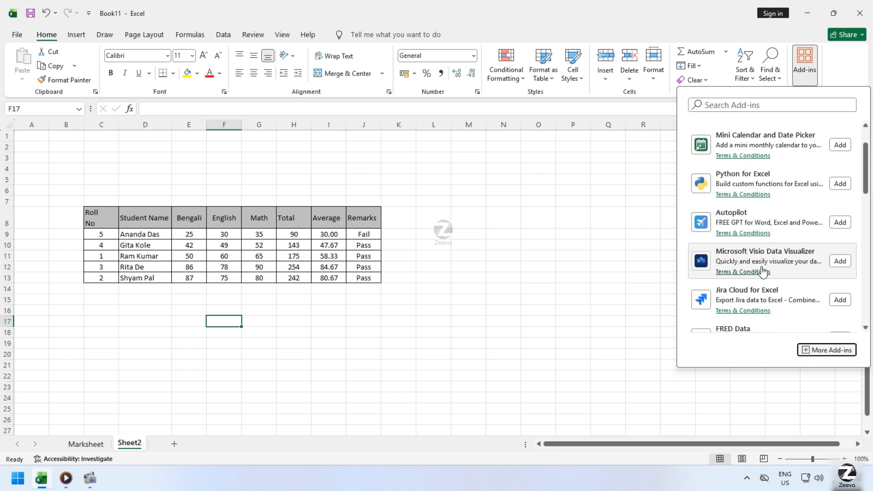
Dismiss the add-ins list and switch to the Marksheet worksheet.
click(463, 231)
click(356, 318)
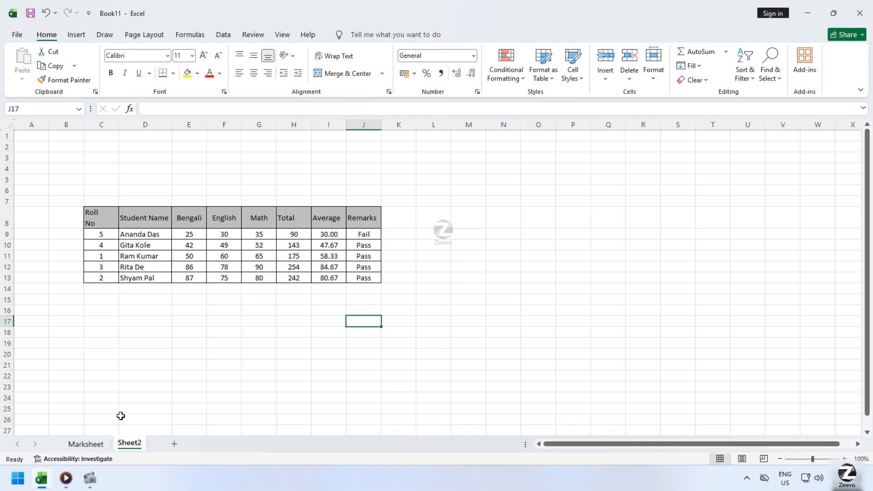
click(87, 443)
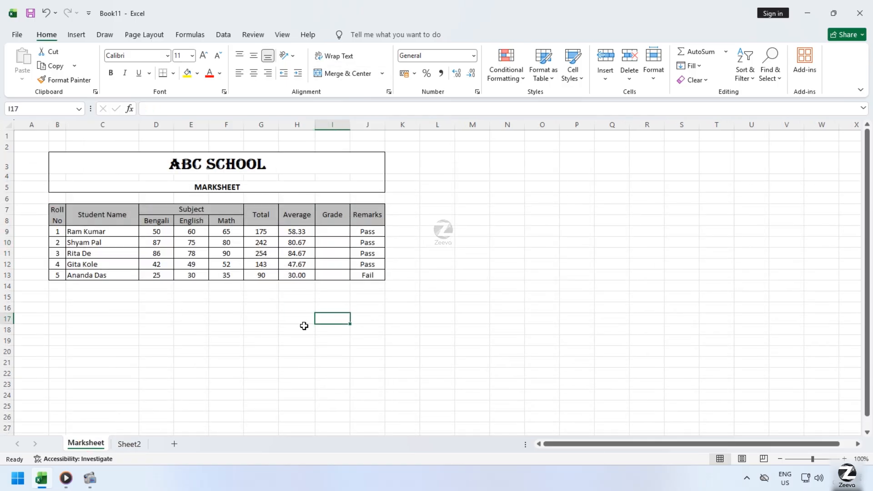